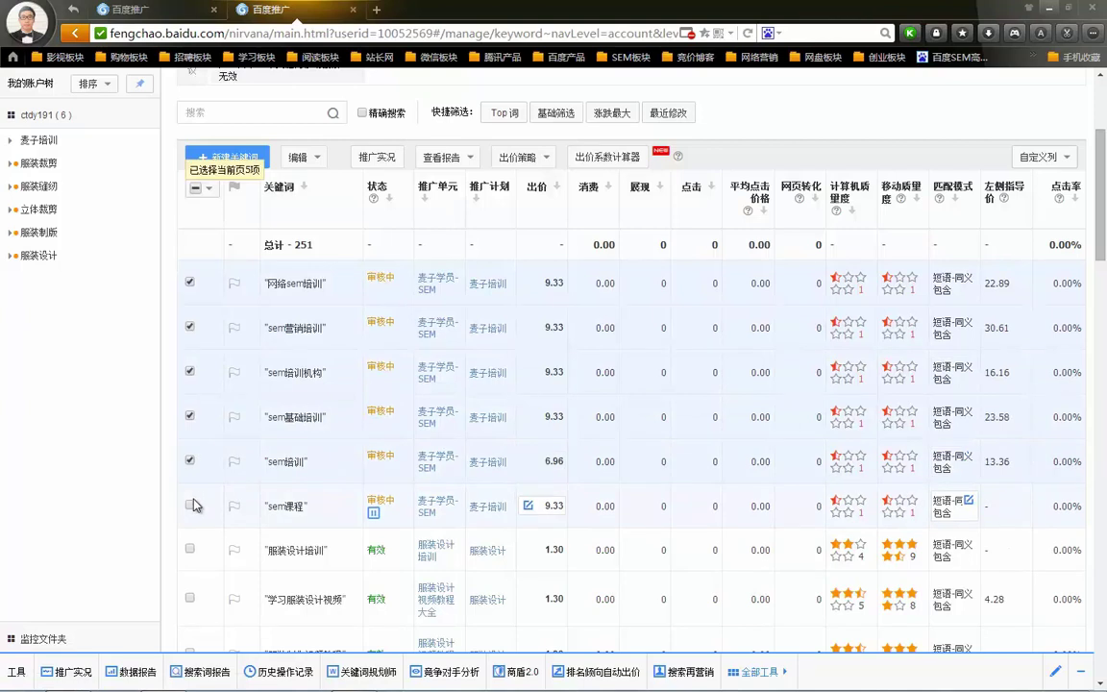
Step: Open the 麦子学员-SEM unit of the 麦子培训 plan and select all of its keywords
{"action": "scroll", "coordinate": [106, 187], "scroll_direction": "up", "scroll_amount": 2}
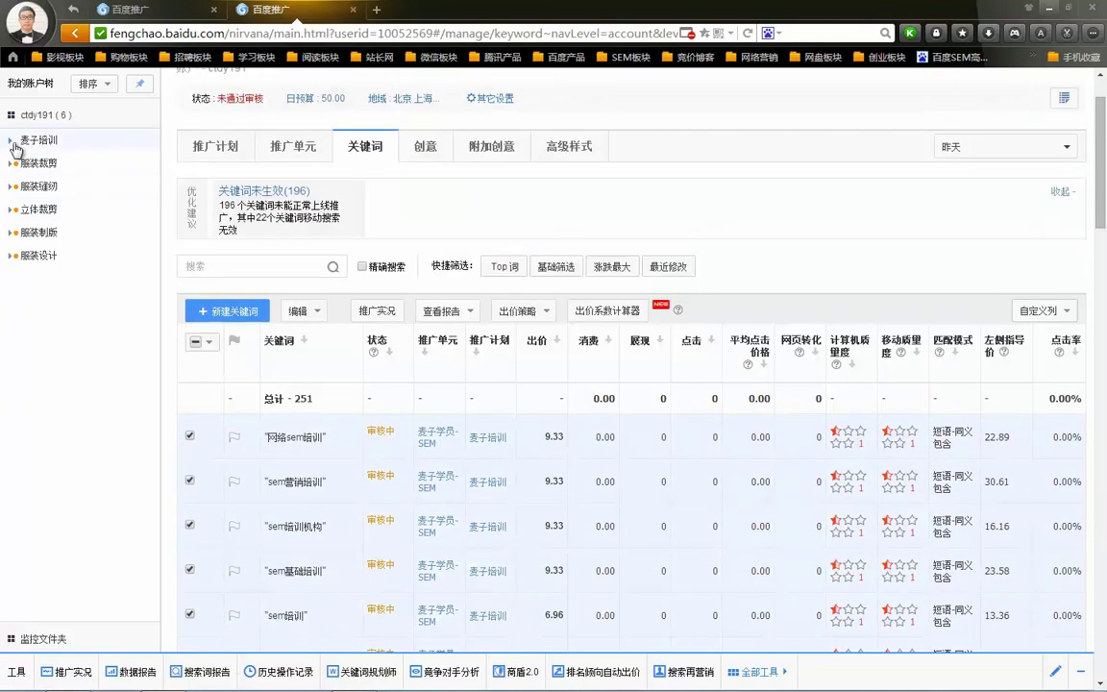
{"action": "left_click", "coordinate": [11, 140]}
{"action": "left_click", "coordinate": [46, 159]}
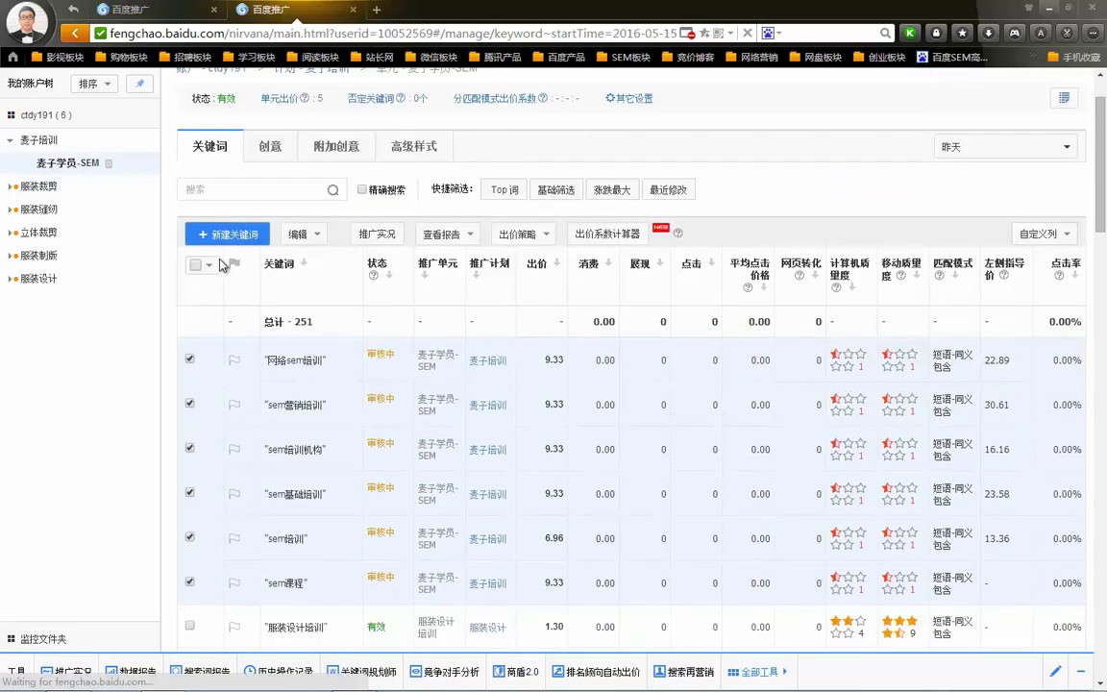
{"action": "left_click", "coordinate": [195, 266]}
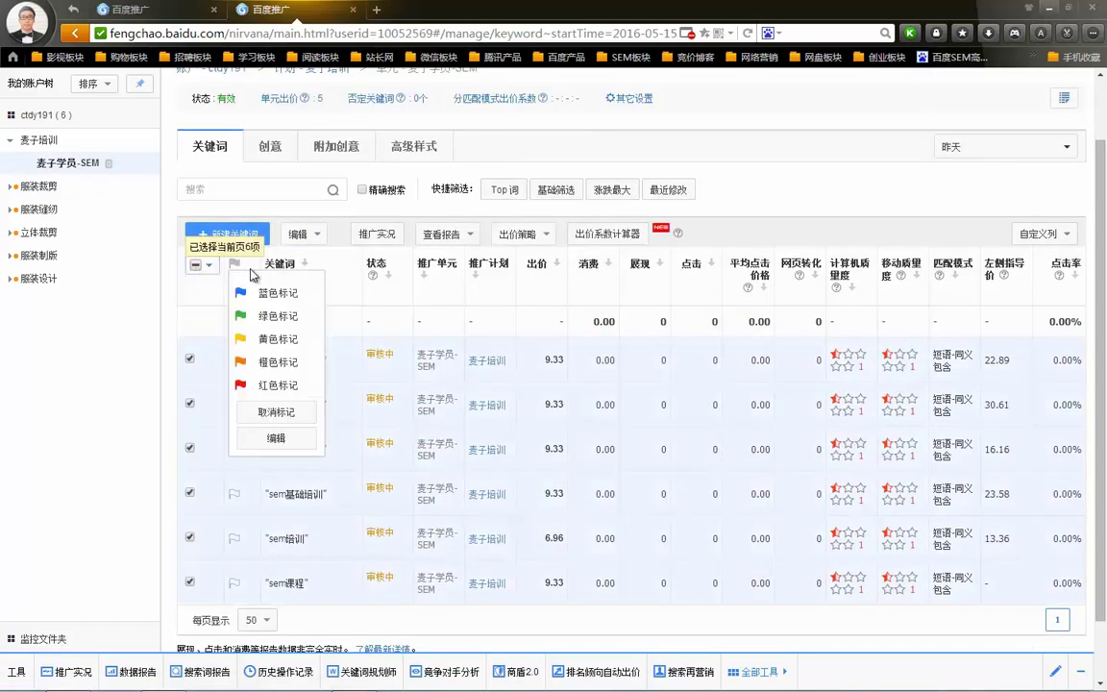
Step: Open the match mode settings for the selected keywords and circle the available match options for explanation
{"action": "left_click", "coordinate": [294, 235]}
{"action": "left_click", "coordinate": [282, 255]}
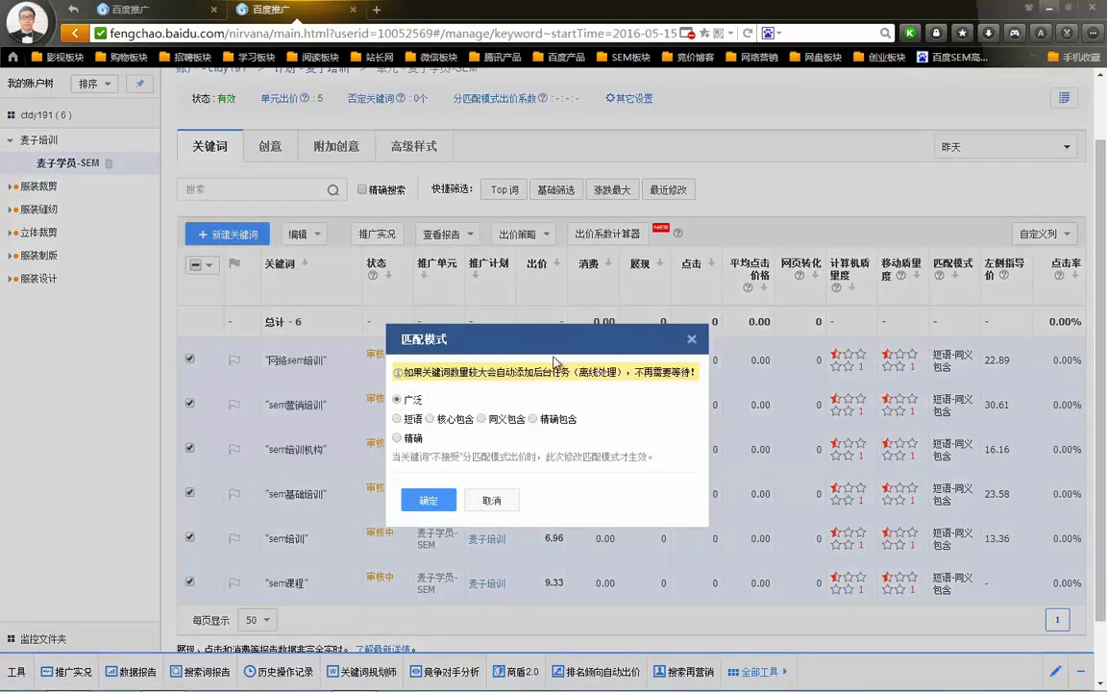
{"action": "left_click_drag", "start_coordinate": [516, 344], "coordinate": [623, 182]}
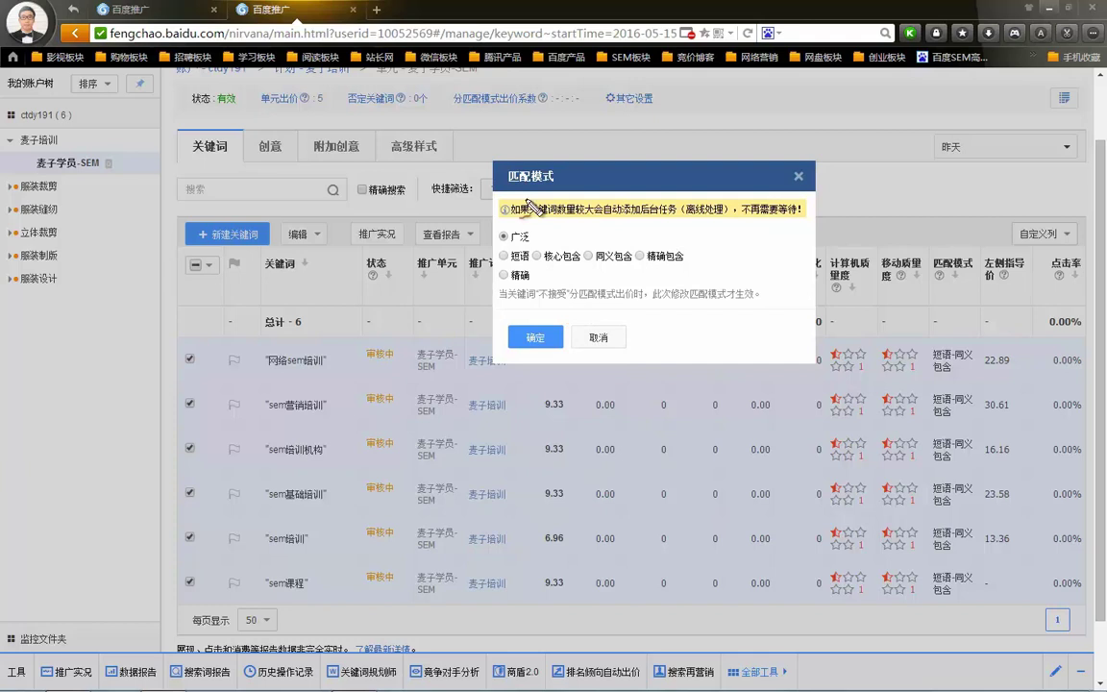
{"action": "mouse_move", "coordinate": [498, 231]}
{"action": "left_mouse_down"}
{"action": "mouse_move", "coordinate": [509, 303]}
{"action": "mouse_move", "coordinate": [659, 235]}
{"action": "mouse_move", "coordinate": [495, 227]}
{"action": "left_mouse_up"}
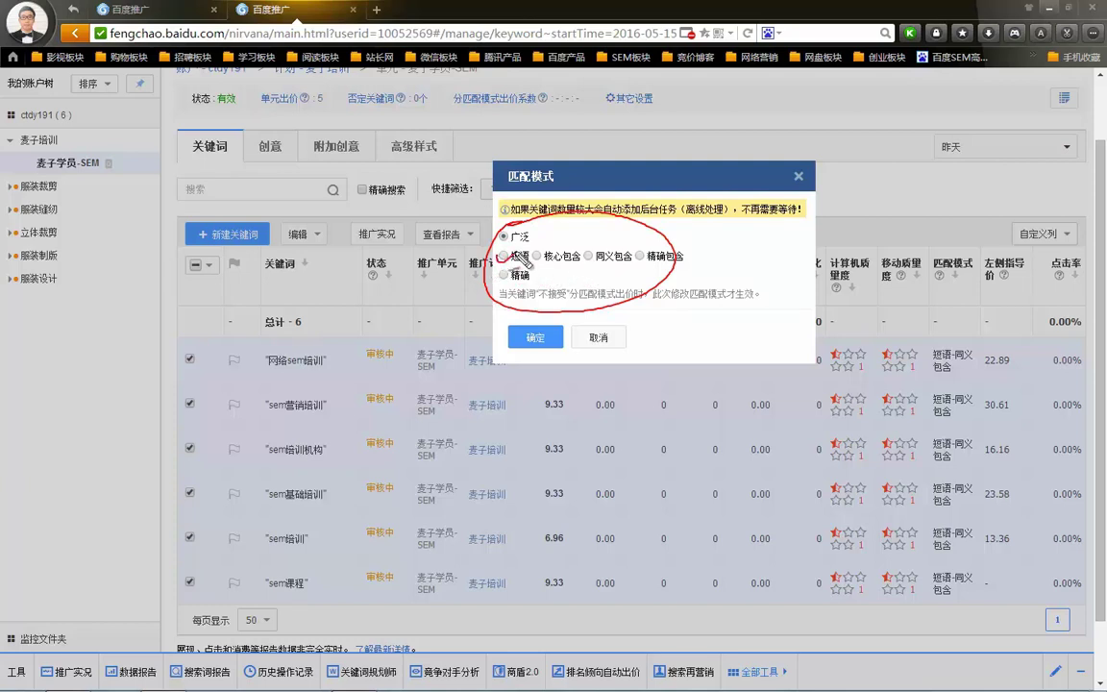
{"action": "key", "text": "Escape"}
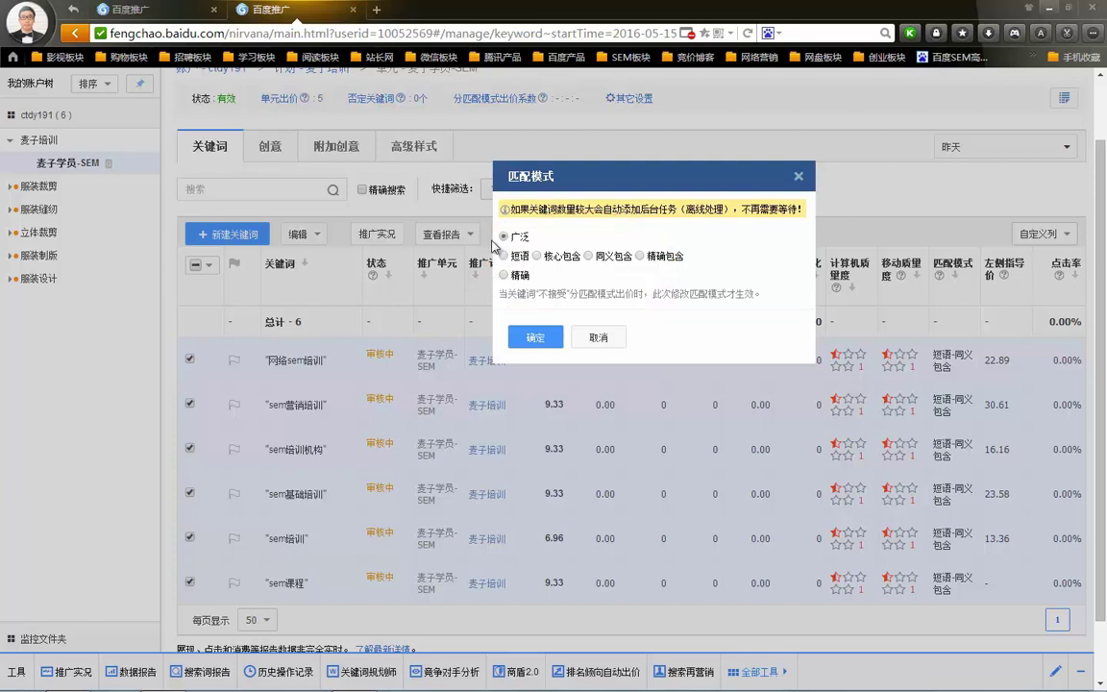
Step: Choose 短语 as the match mode and underline its 核心包含, 同义包含 and 精确包含 variants
{"action": "left_click", "coordinate": [506, 256]}
{"action": "key", "text": "ctrl+2"}
{"action": "left_click_drag", "start_coordinate": [538, 279], "coordinate": [550, 274]}
{"action": "mouse_move", "coordinate": [533, 261]}
{"action": "left_mouse_down"}
{"action": "mouse_move", "coordinate": [691, 255]}
{"action": "mouse_move", "coordinate": [677, 276]}
{"action": "left_mouse_up"}
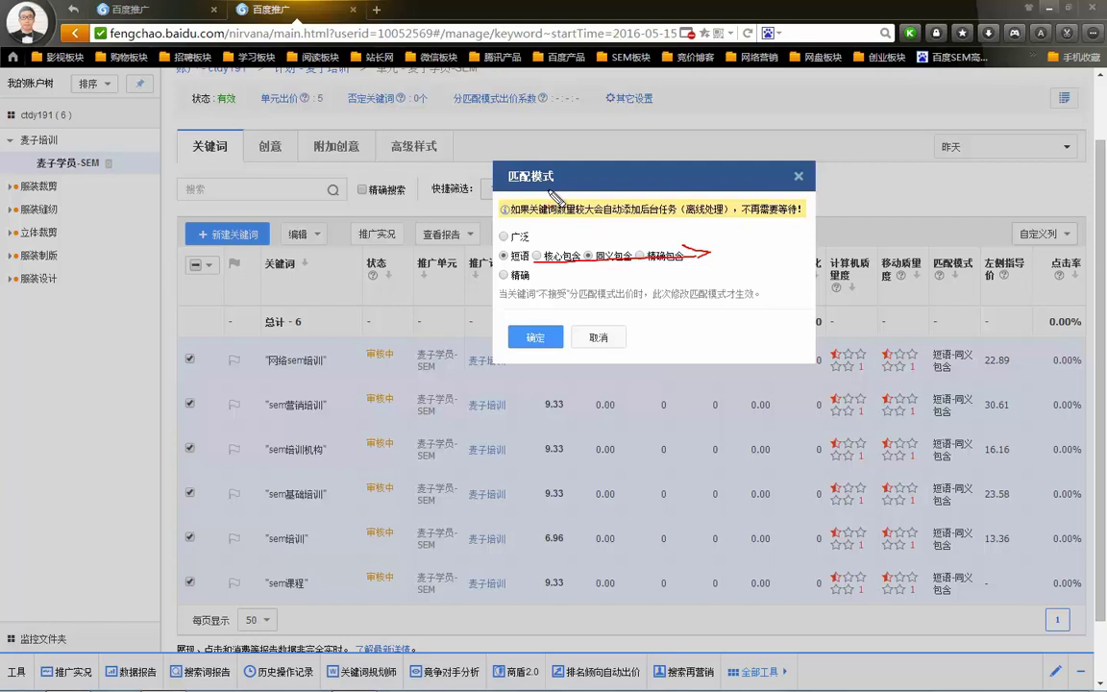
{"action": "key", "text": "Escape"}
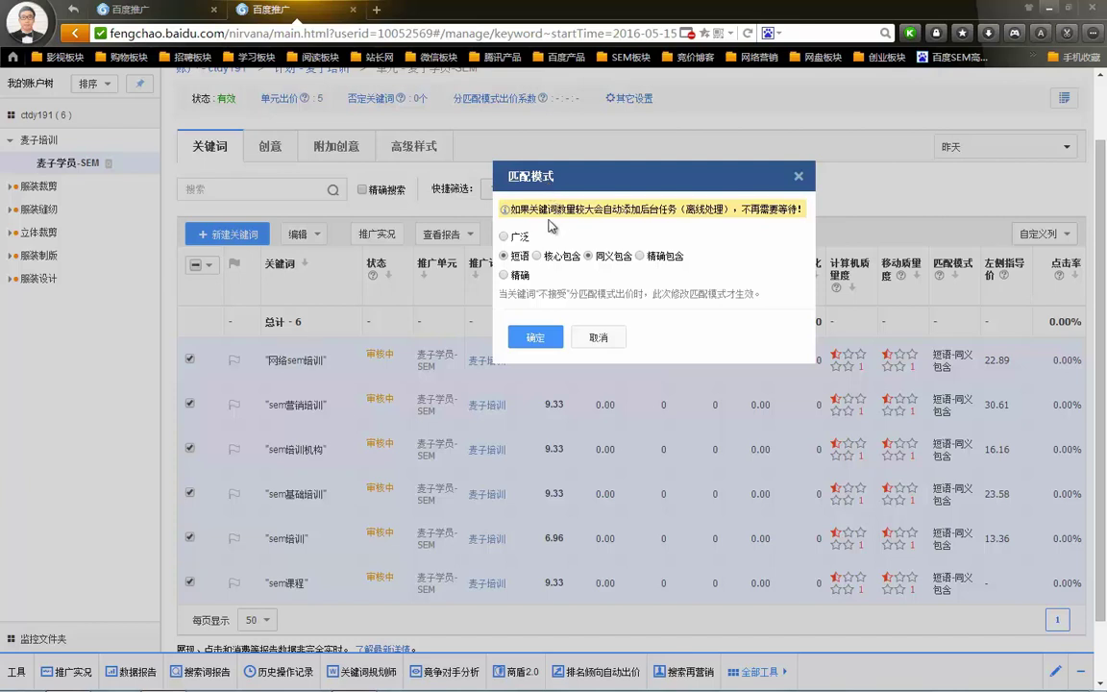
Step: Set the match mode of the selected keywords to 广泛 and apply it
{"action": "left_click", "coordinate": [503, 237]}
{"action": "left_click", "coordinate": [505, 257]}
{"action": "left_click", "coordinate": [503, 238]}
{"action": "left_click", "coordinate": [535, 338]}
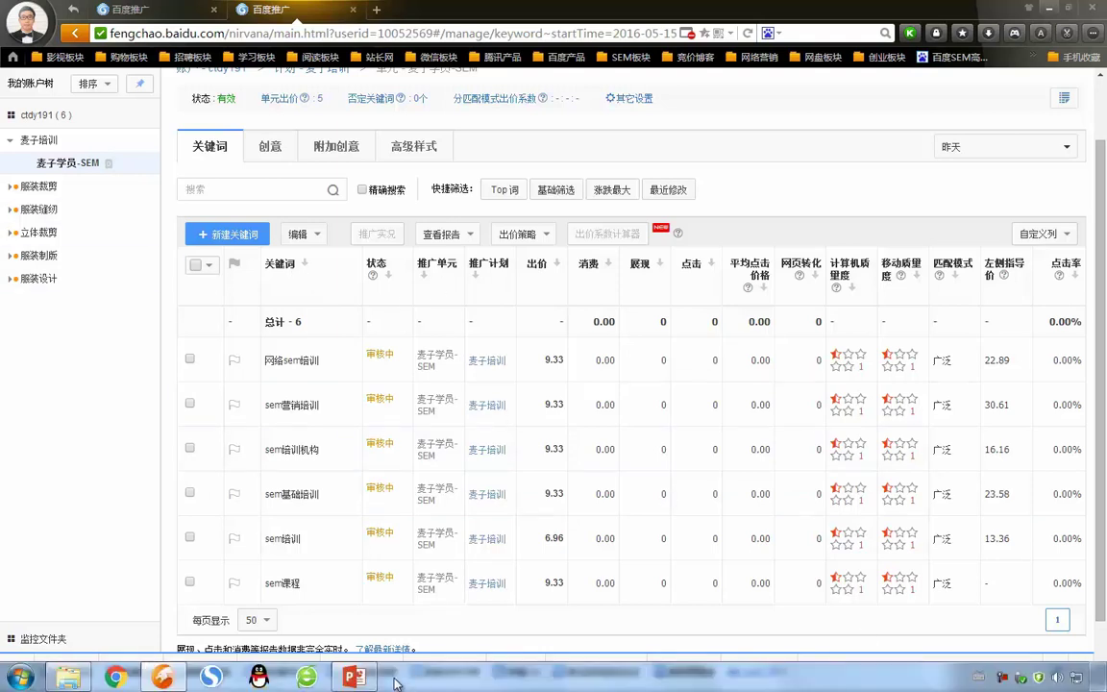
Step: Go to the 便捷管理 overview, reload the page and open the 提升质量度 statistics
{"action": "mouse_move", "coordinate": [366, 680]}
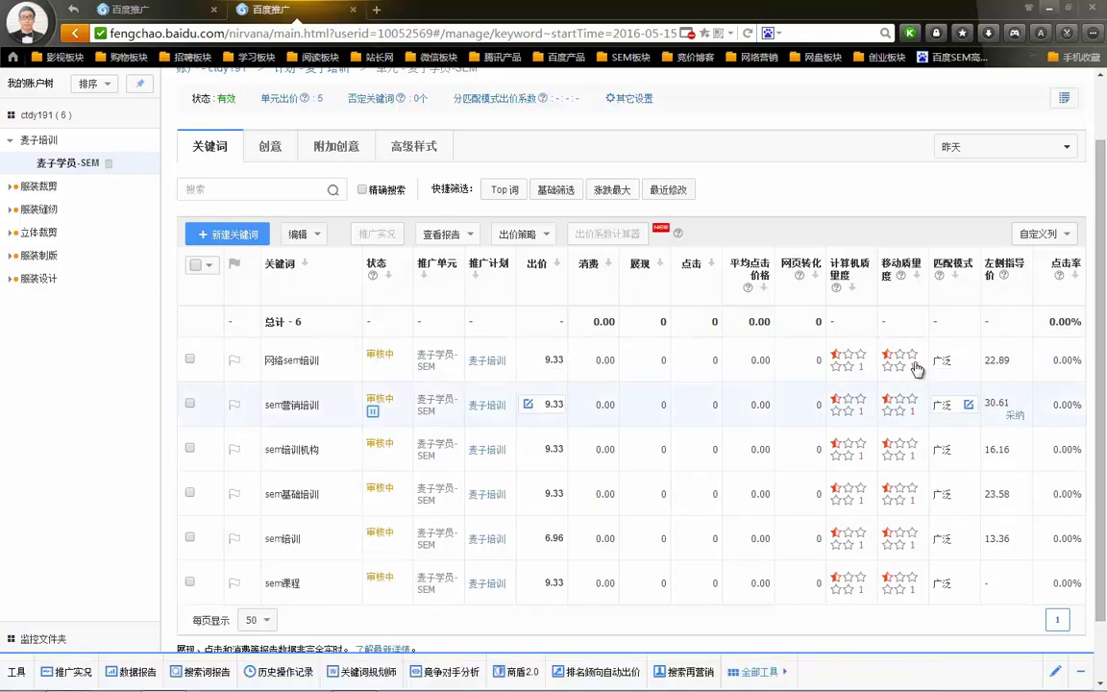
{"action": "scroll", "coordinate": [168, 144], "scroll_direction": "up", "scroll_amount": 2}
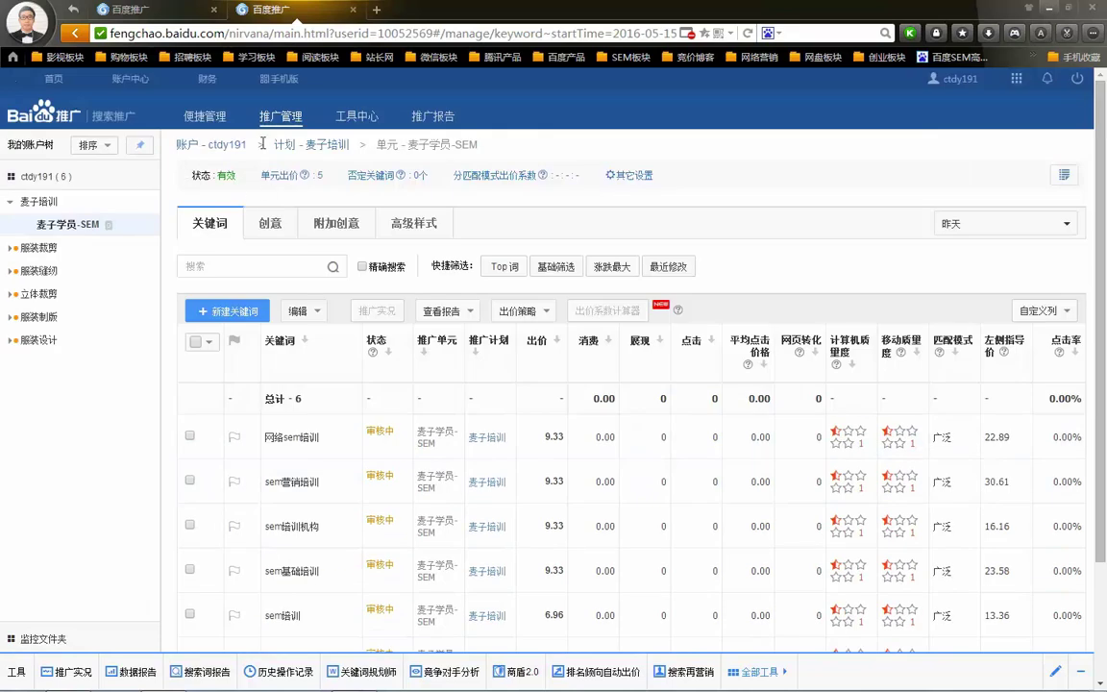
{"action": "left_click", "coordinate": [197, 116]}
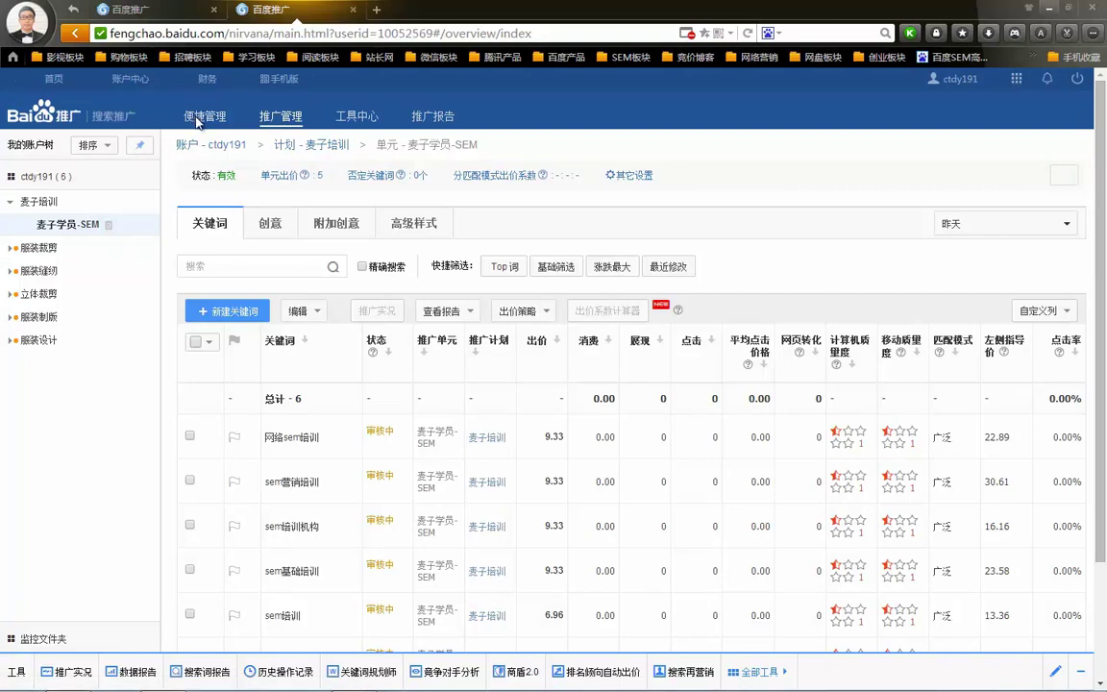
{"action": "left_click", "coordinate": [270, 35]}
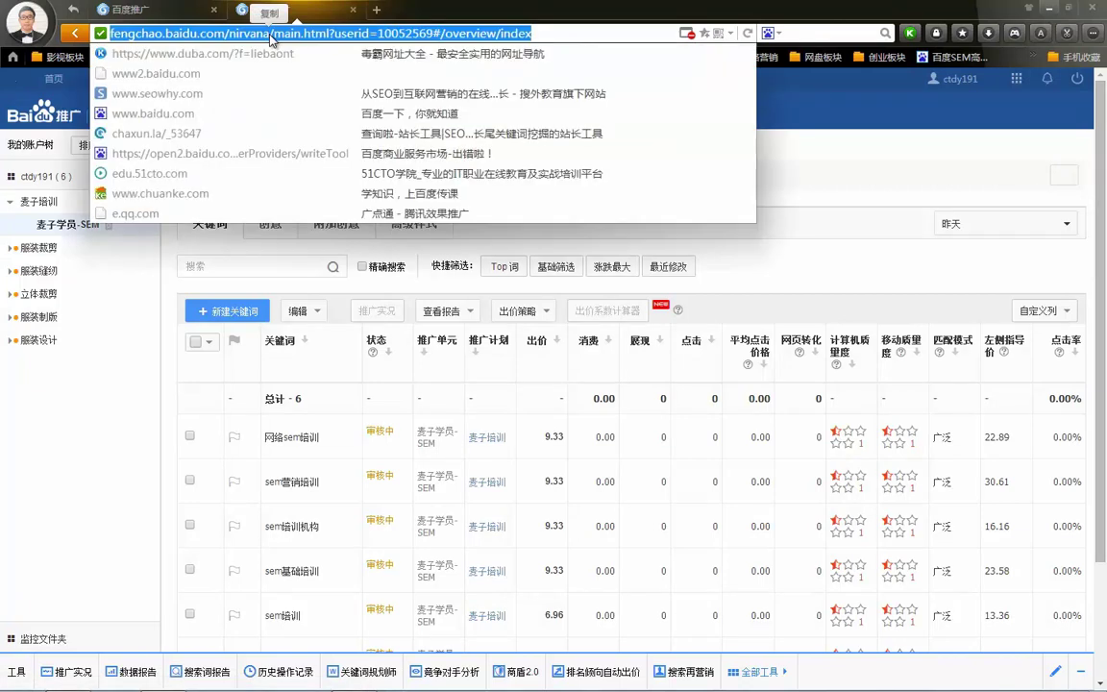
{"action": "key", "text": "Return"}
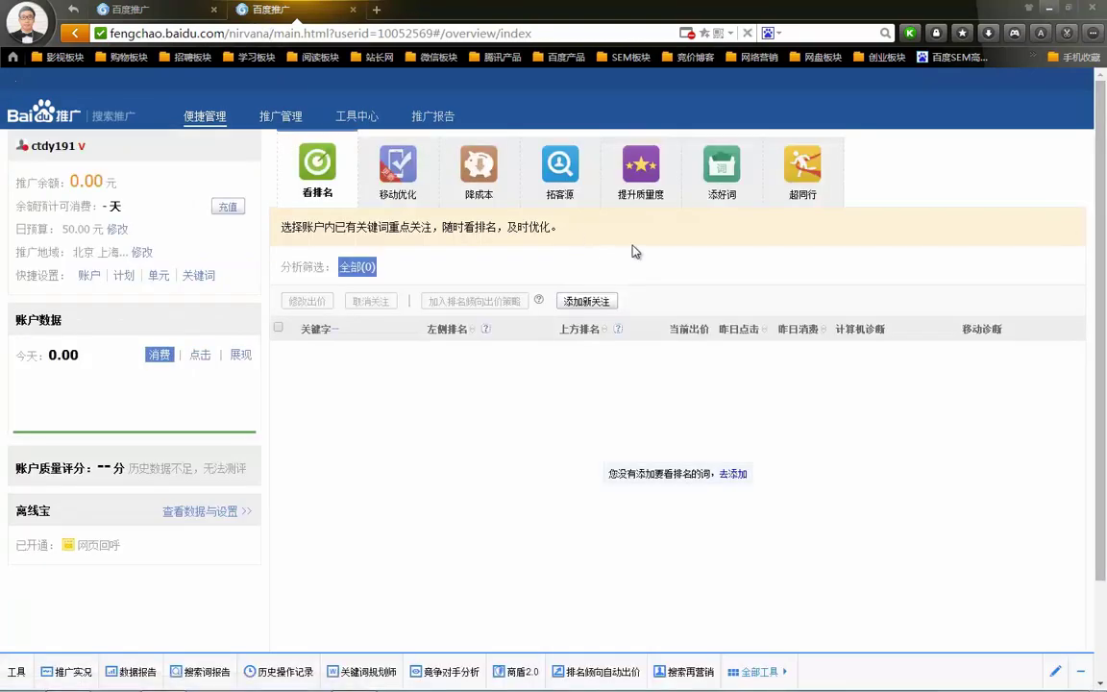
{"action": "left_click", "coordinate": [646, 192]}
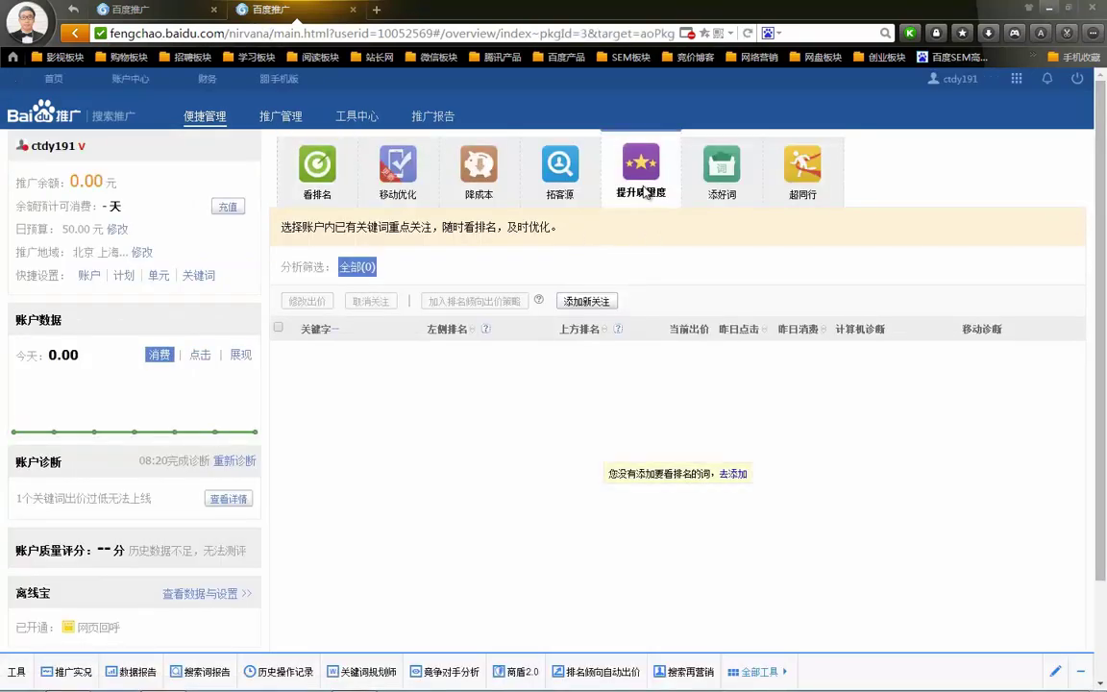
{"action": "mouse_move", "coordinate": [410, 341]}
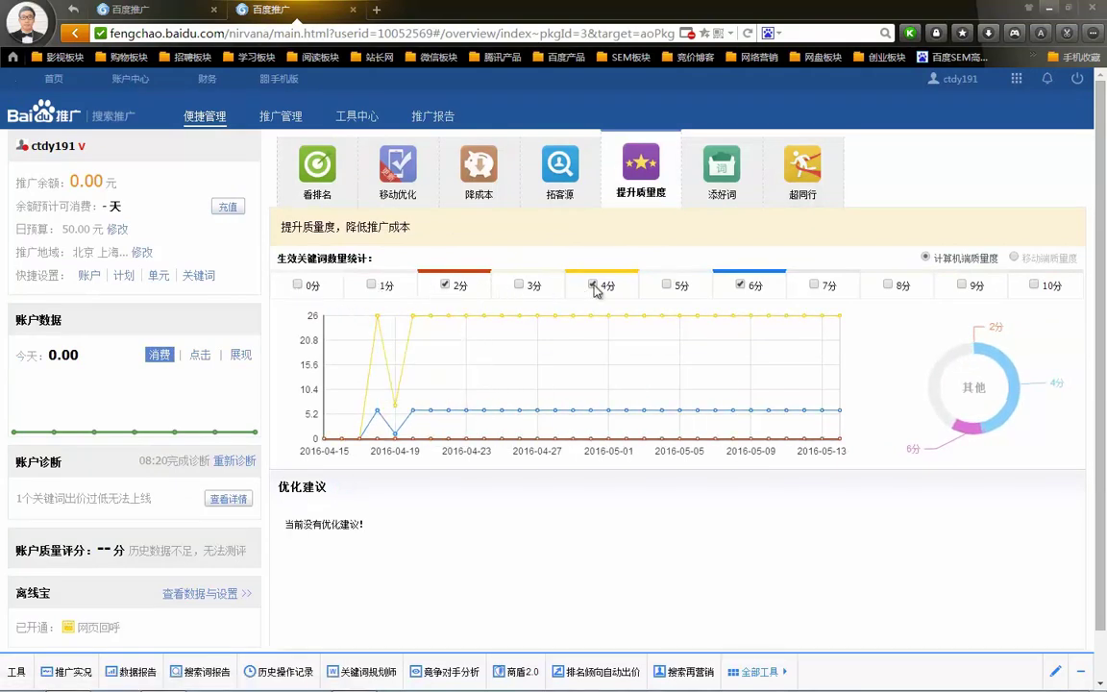
Step: Compare the mobile quality score statistics (移动端质量度) with the computer ones (计算机端质量度)
{"action": "left_click", "coordinate": [1017, 260]}
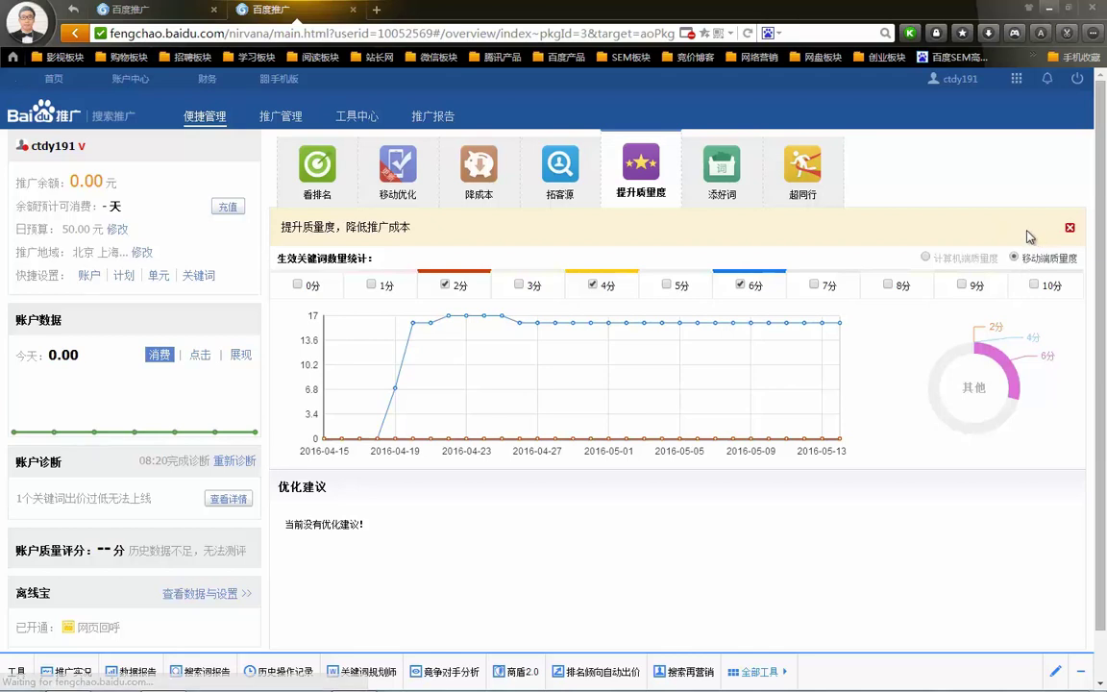
{"action": "mouse_move", "coordinate": [744, 329]}
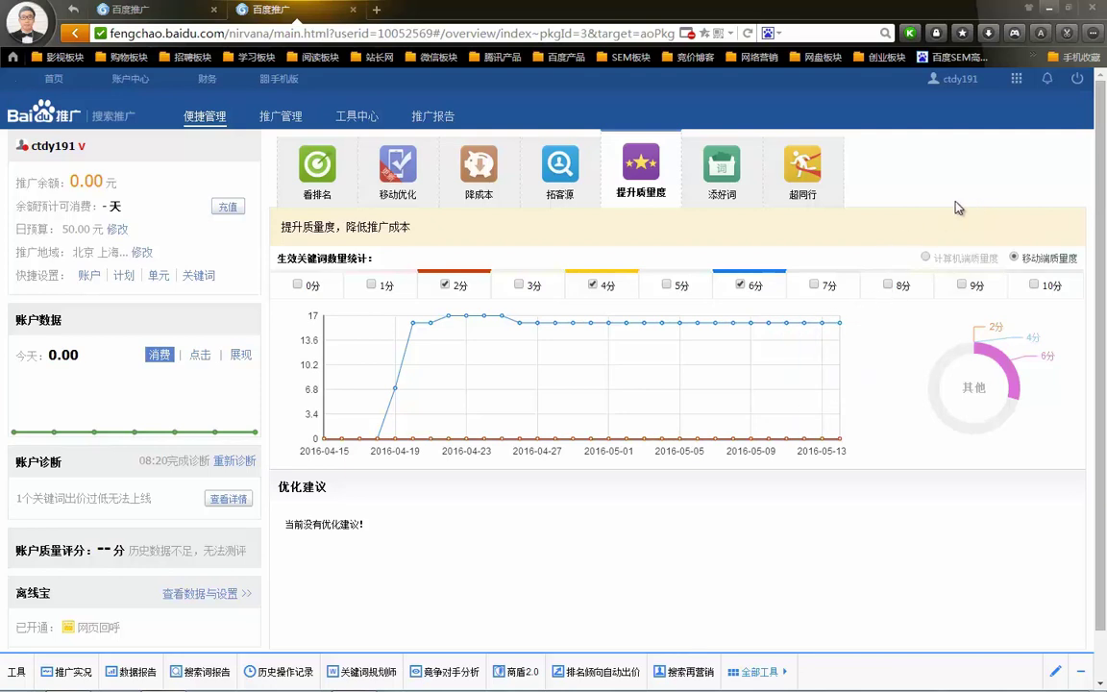
{"action": "left_click", "coordinate": [926, 259]}
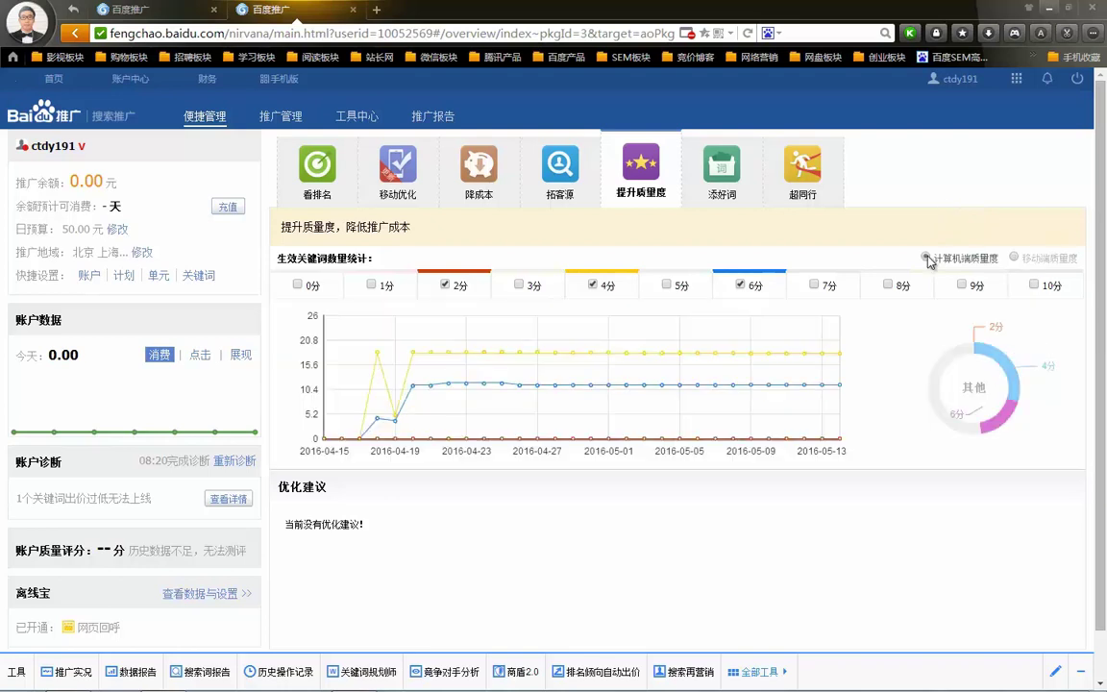
{"action": "mouse_move", "coordinate": [794, 324]}
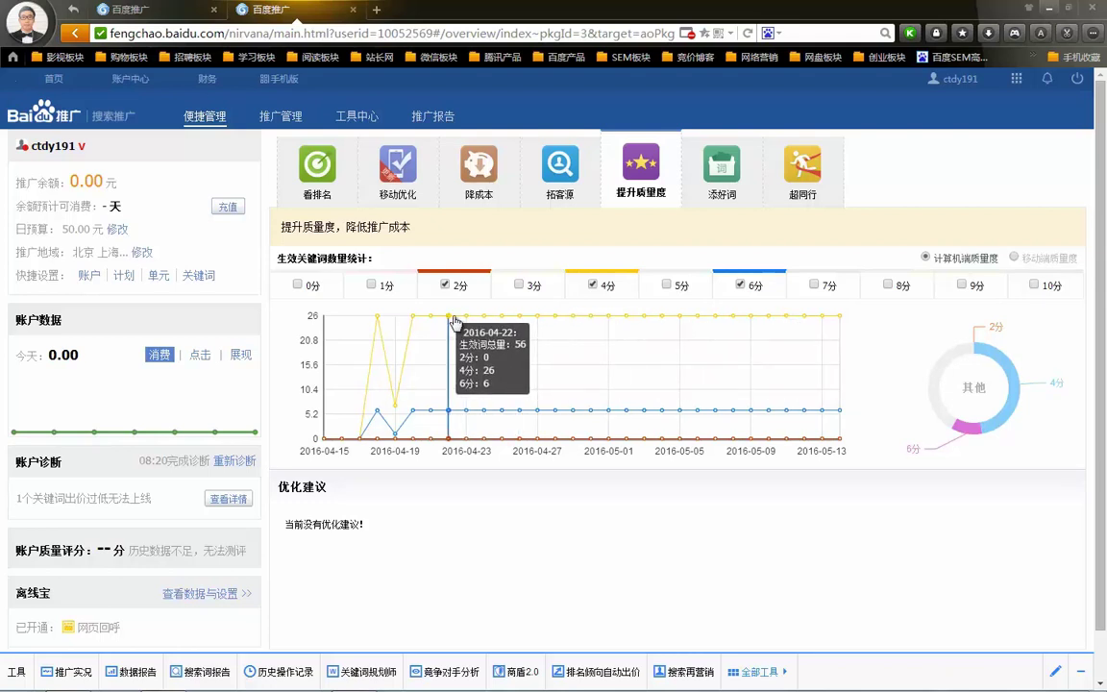
Step: Show the 3分, 5分 and 7分 series in the quality score chart, hide 2分, and inspect the daily keyword counts
{"action": "left_click", "coordinate": [520, 286]}
{"action": "mouse_move", "coordinate": [489, 320]}
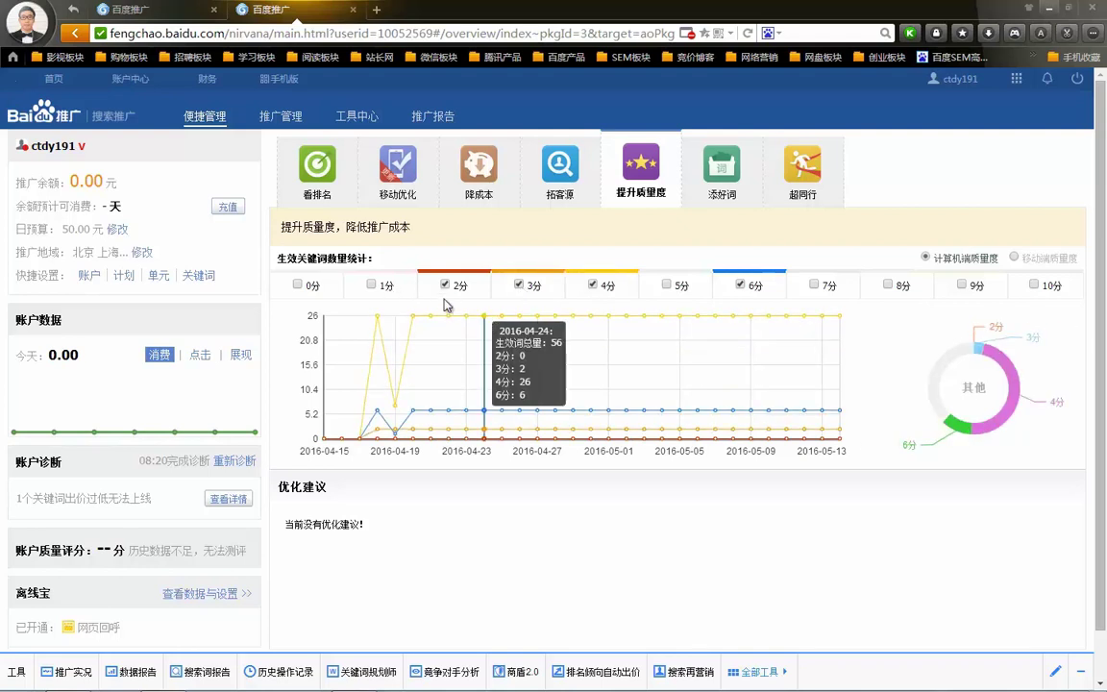
{"action": "left_click", "coordinate": [665, 287]}
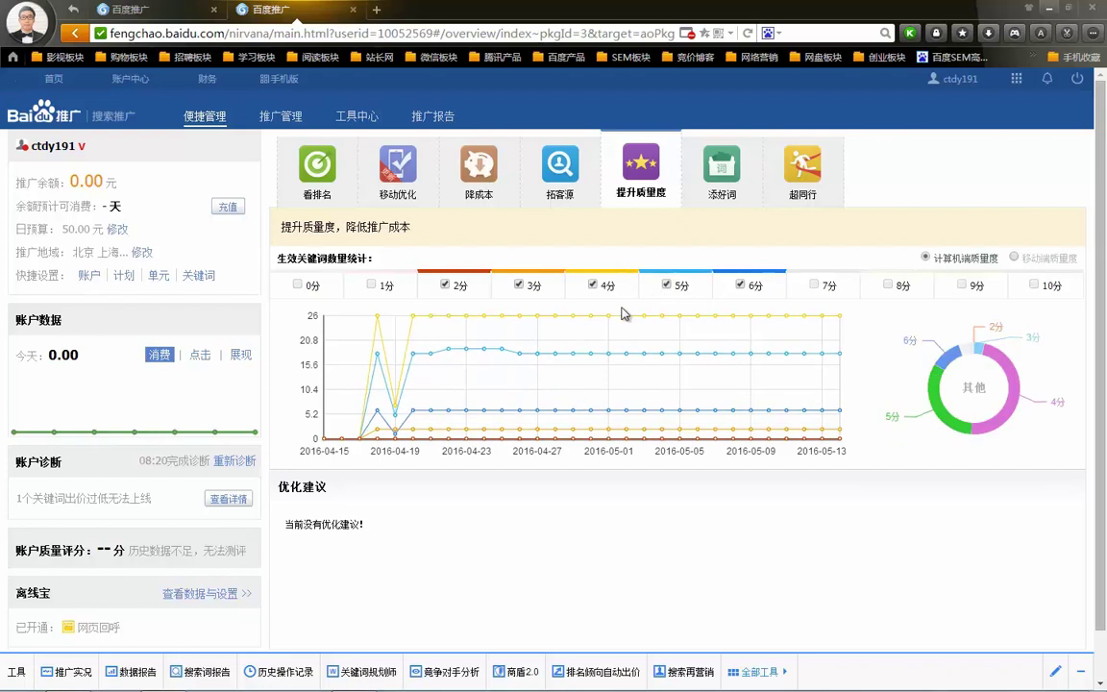
{"action": "mouse_move", "coordinate": [620, 322]}
{"action": "mouse_move", "coordinate": [704, 322]}
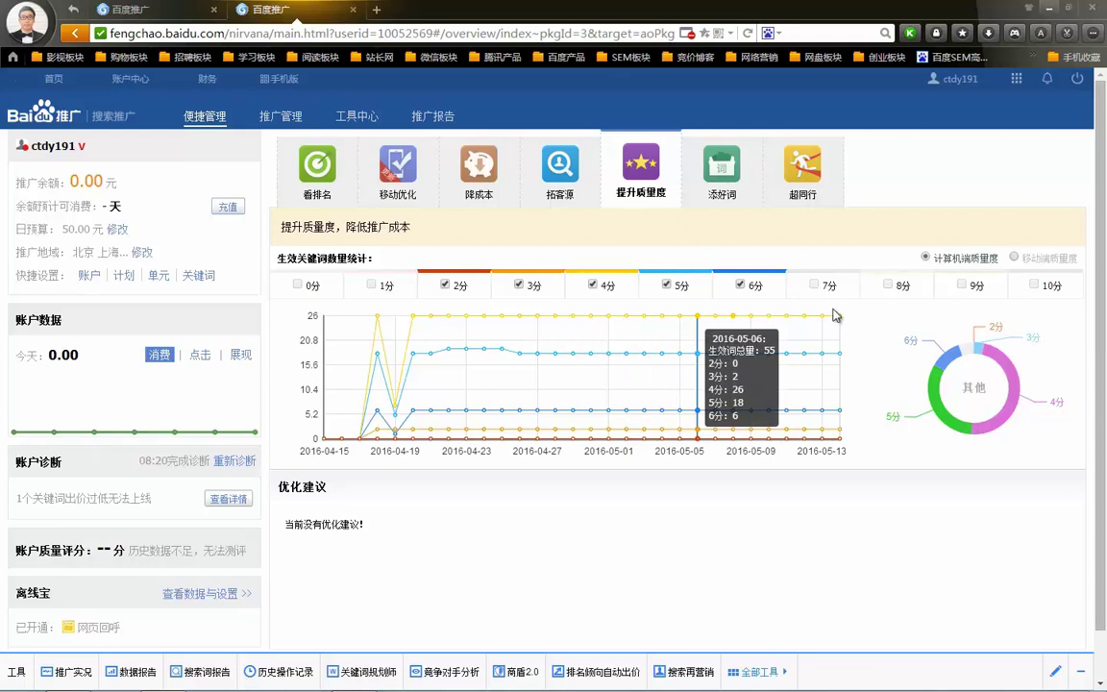
{"action": "left_click", "coordinate": [445, 286]}
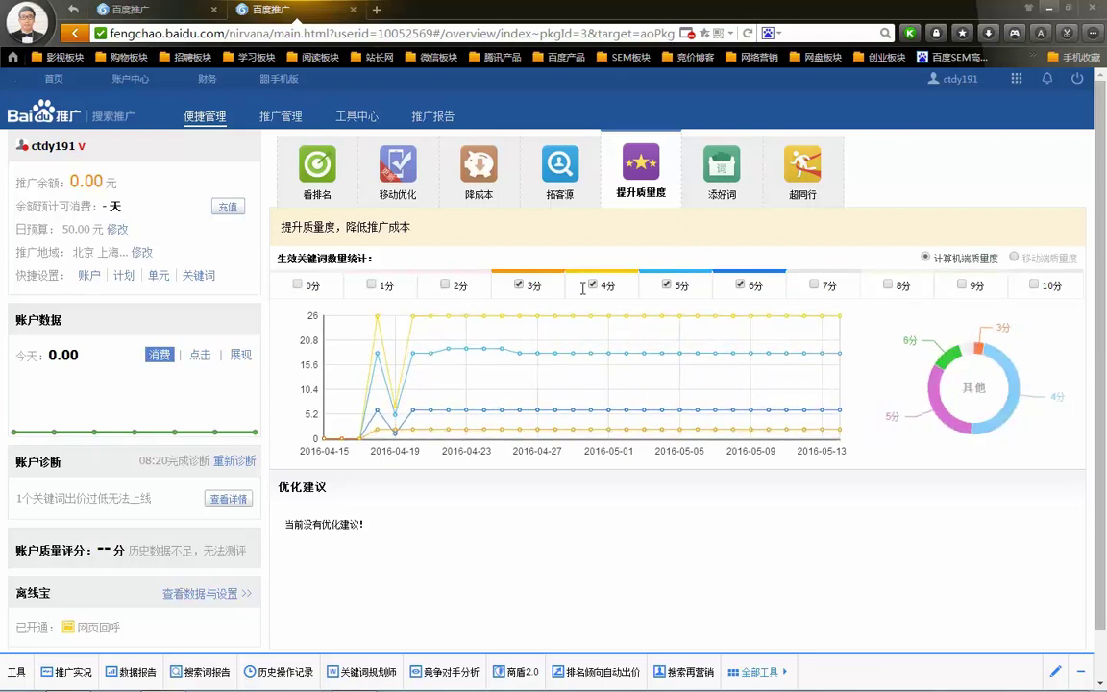
{"action": "left_click", "coordinate": [813, 288]}
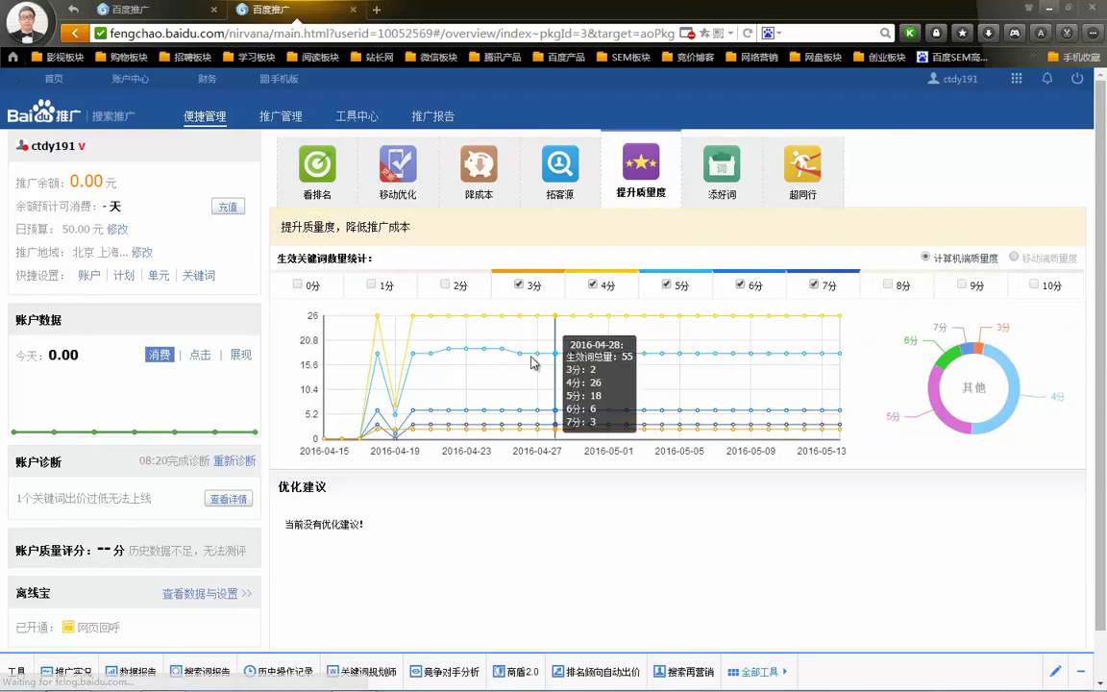
Step: Rerun the account diagnosis (账户诊断) and review the optimization suggestions and account quality score
{"action": "scroll", "coordinate": [549, 341], "scroll_direction": "down", "scroll_amount": 1}
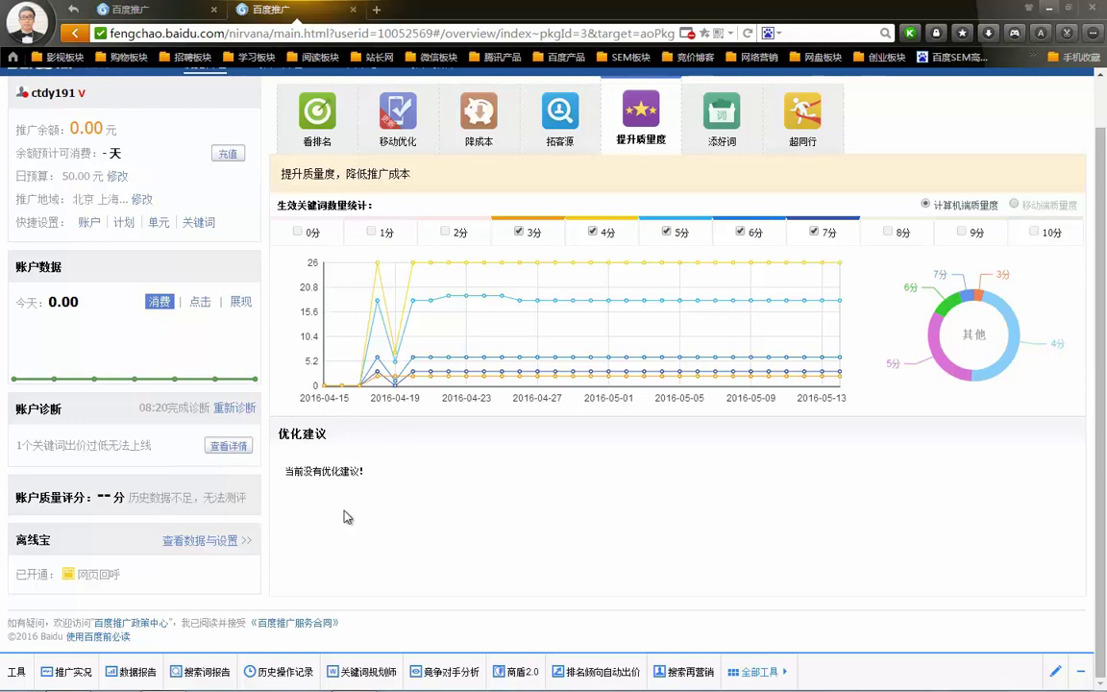
{"action": "mouse_move", "coordinate": [126, 437]}
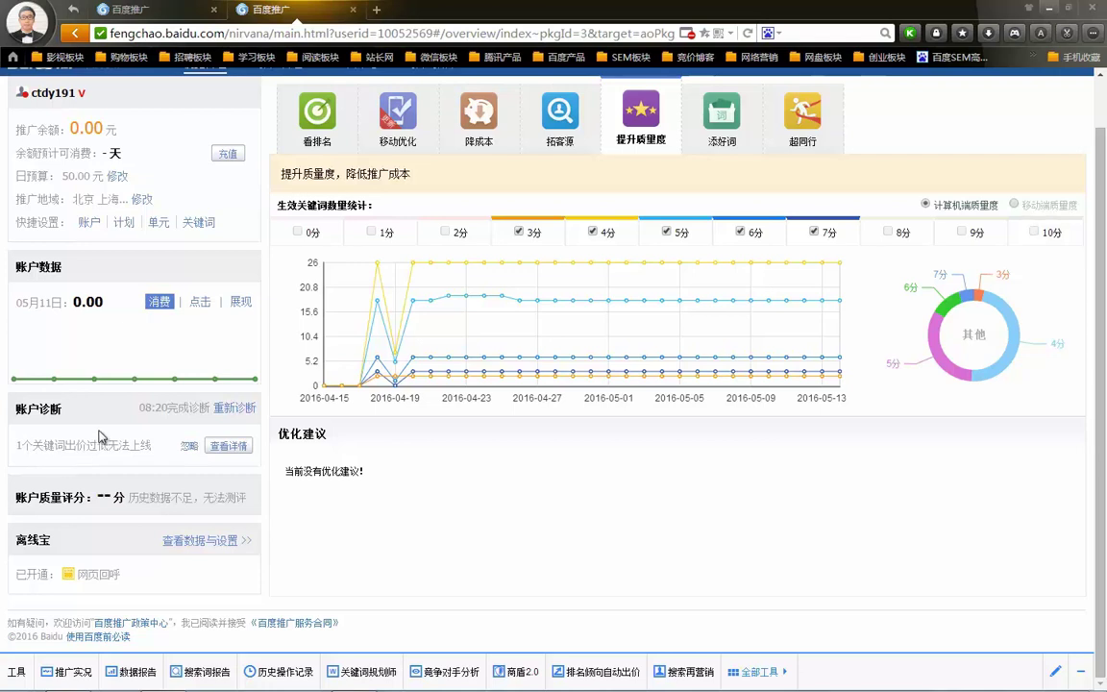
{"action": "left_click", "coordinate": [234, 408]}
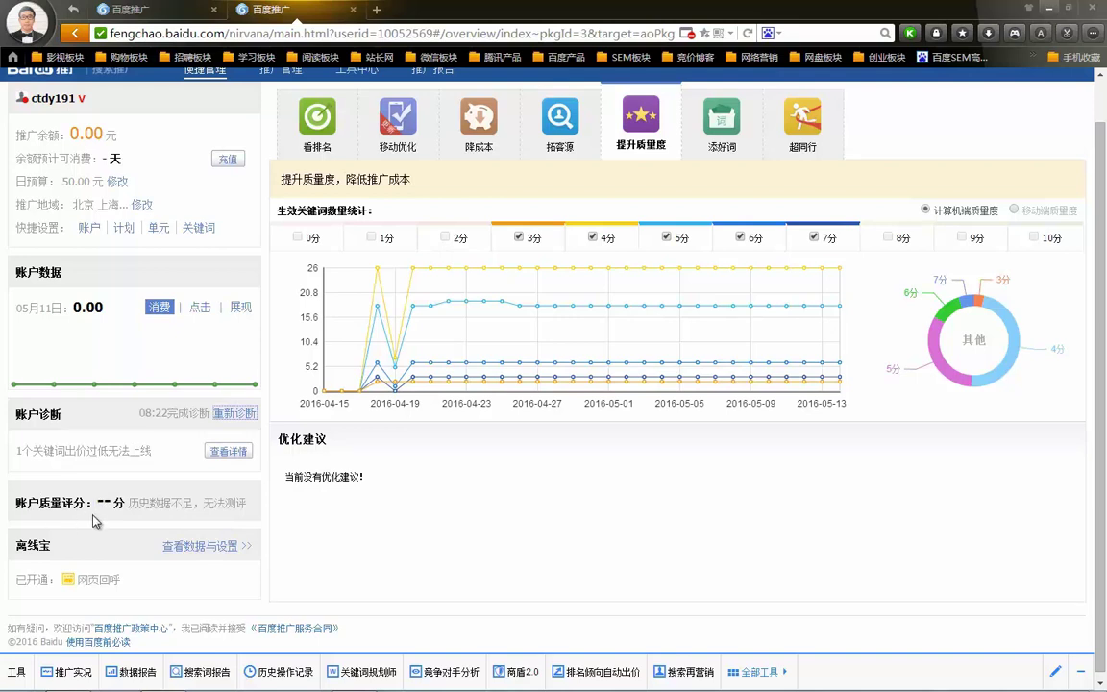
{"action": "scroll", "coordinate": [91, 520], "scroll_direction": "down", "scroll_amount": 1}
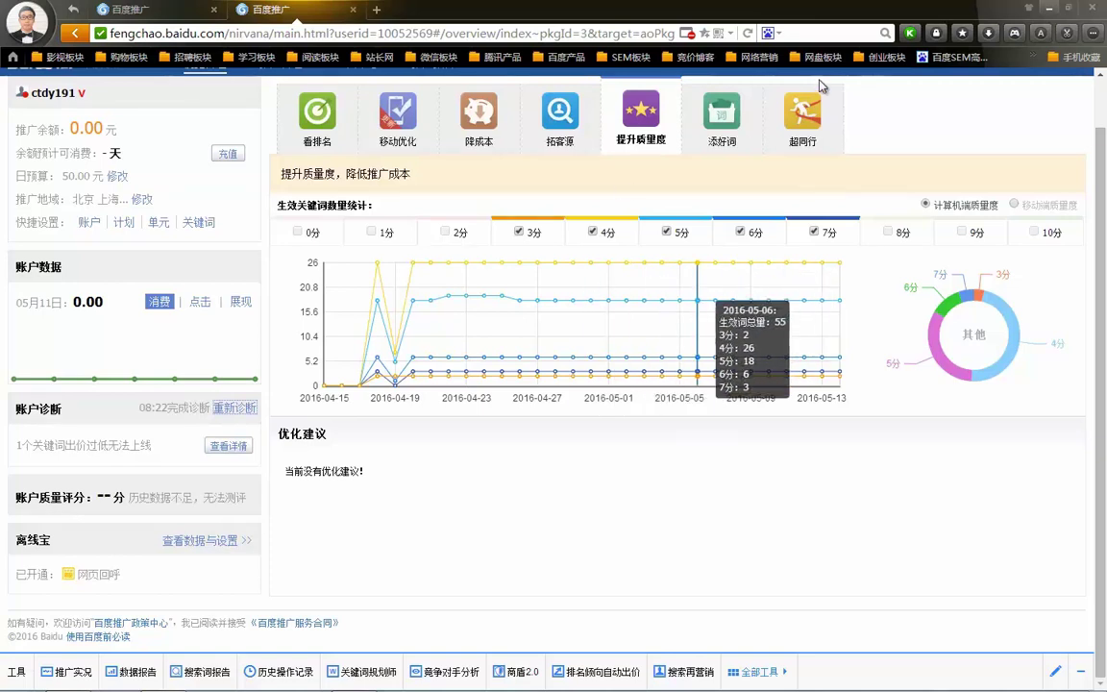
Step: Minimize the browser, switch to PowerPoint and start the slide show from slide 3
{"action": "left_click", "coordinate": [1050, 8]}
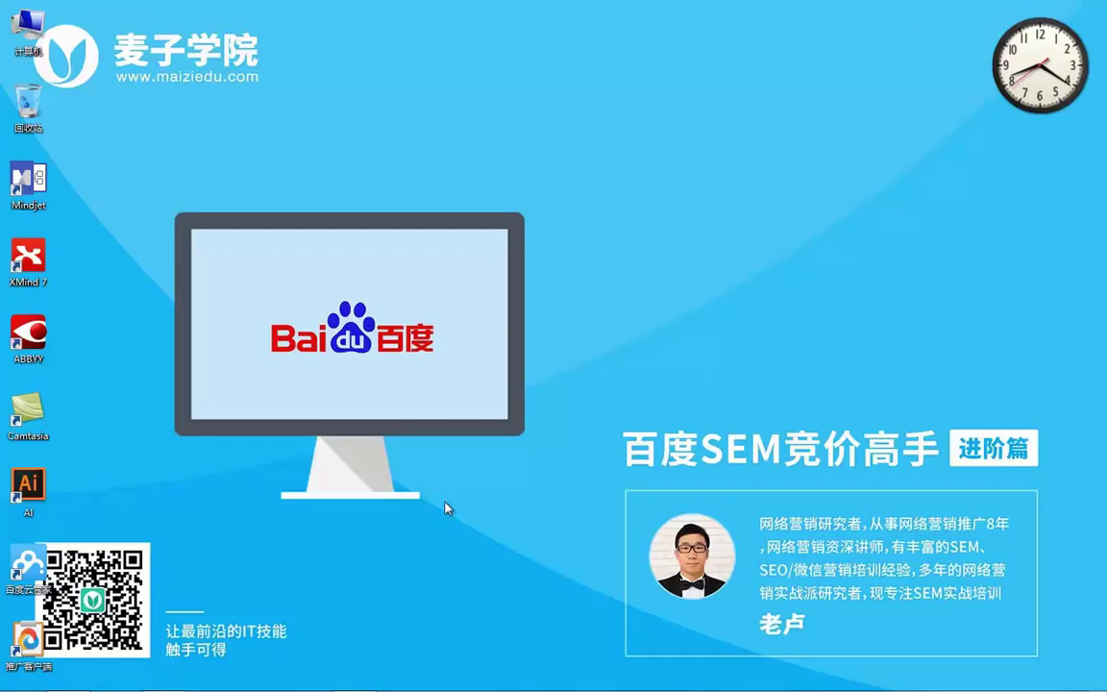
{"action": "left_click", "coordinate": [353, 673]}
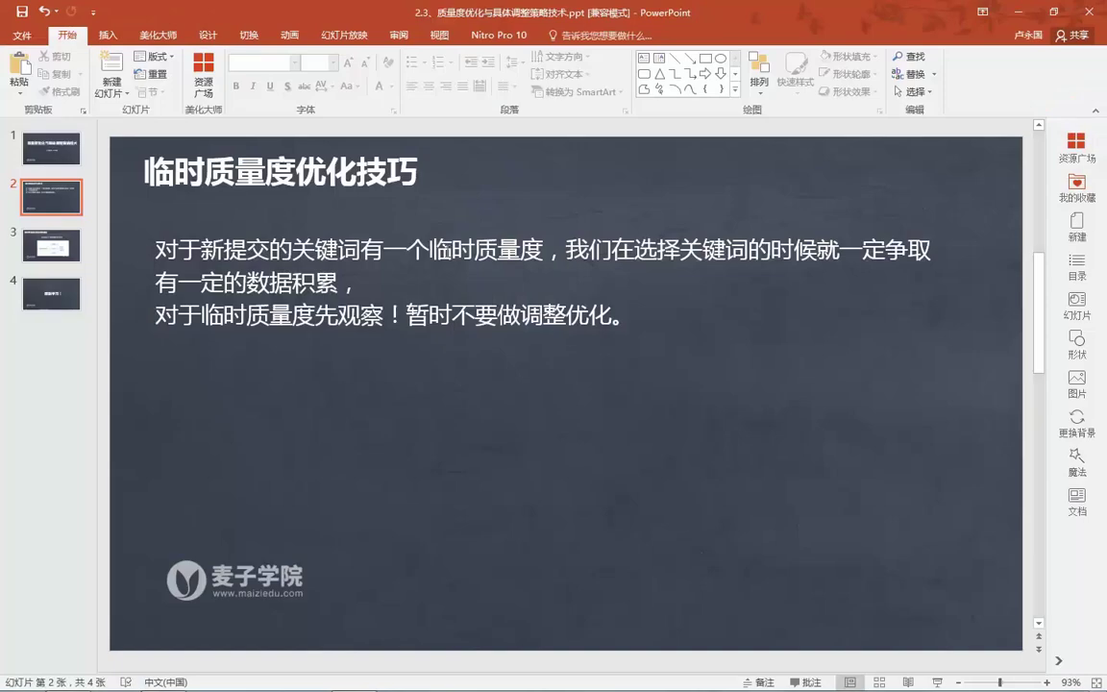
{"action": "left_click", "coordinate": [48, 242]}
{"action": "key", "text": "shift+F5"}
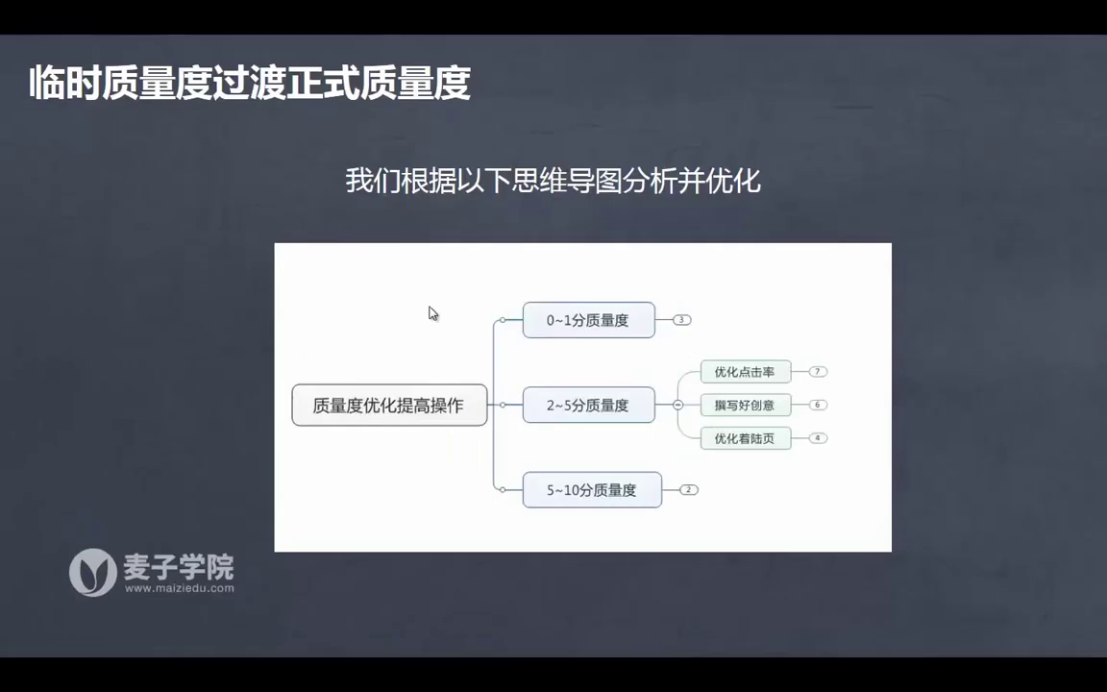
Step: Open the linked mind map 质量度优化提高操作.mmap from the slide in MindManager and bring its branches into view
{"action": "left_click", "coordinate": [547, 313]}
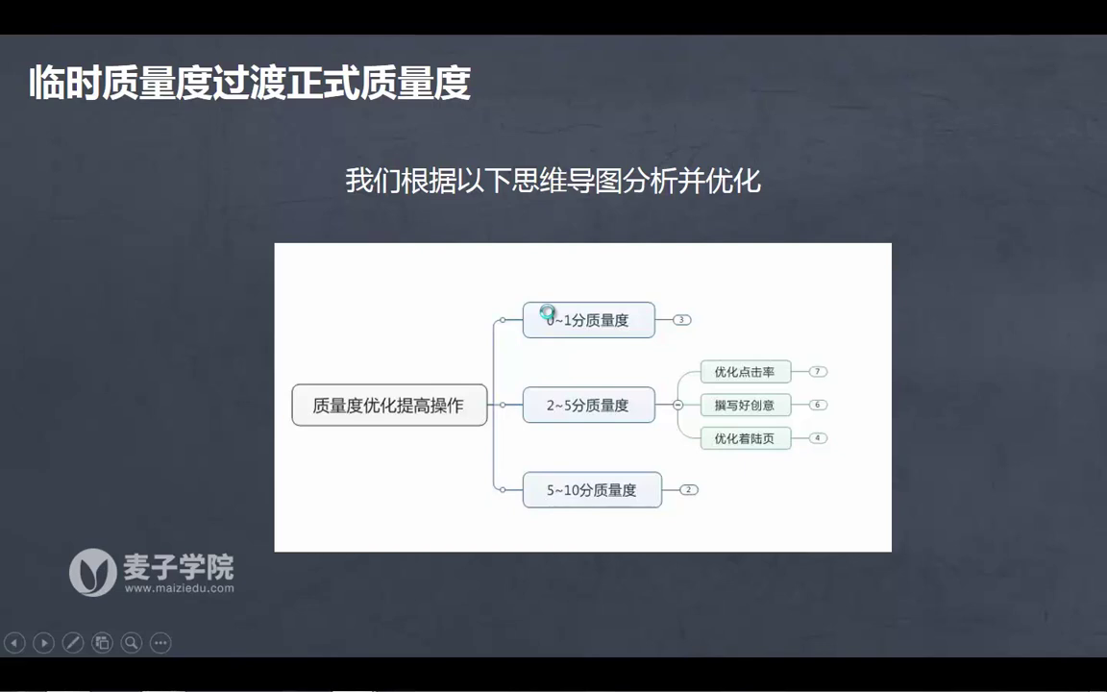
{"action": "left_click", "coordinate": [553, 315]}
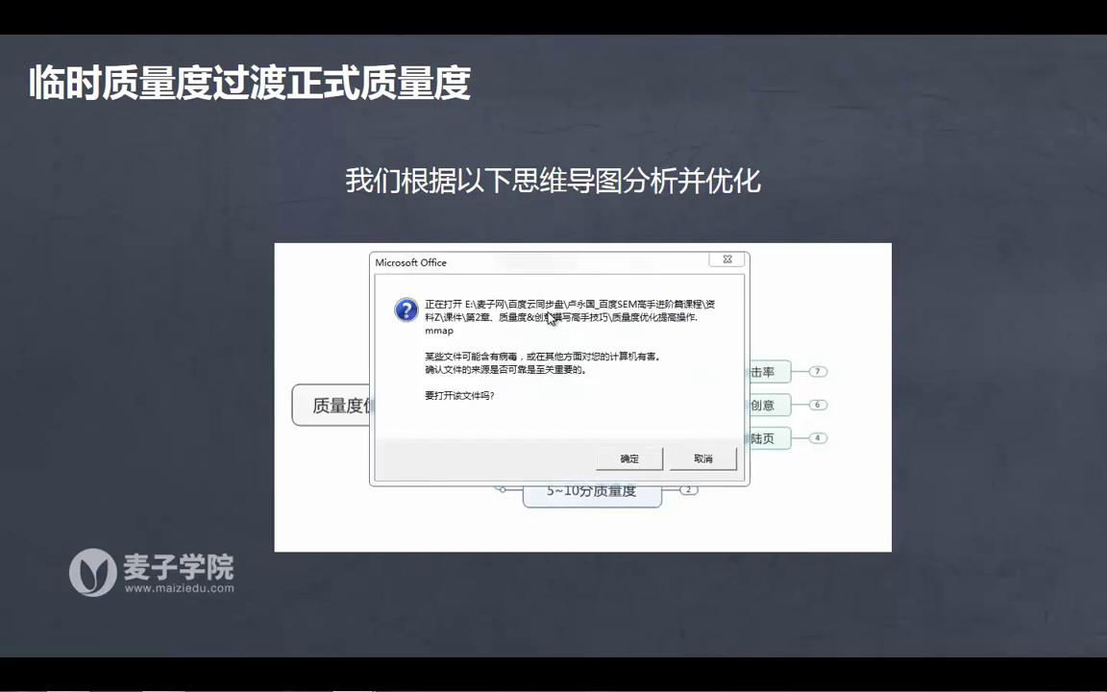
{"action": "left_click", "coordinate": [630, 463]}
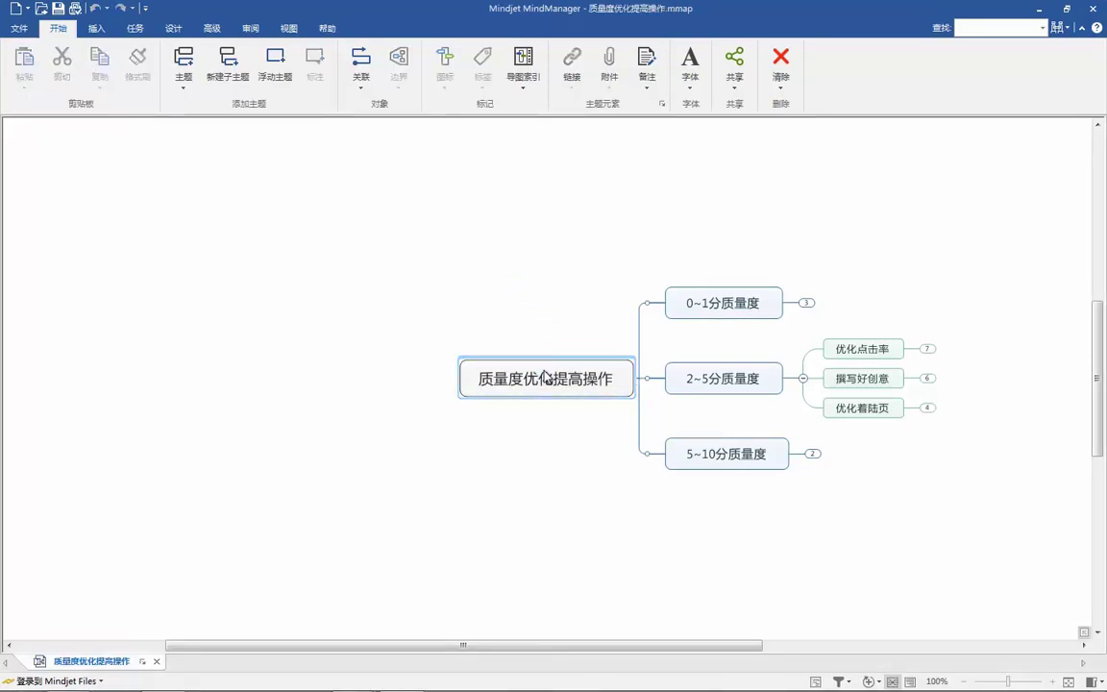
{"action": "left_click", "coordinate": [545, 377]}
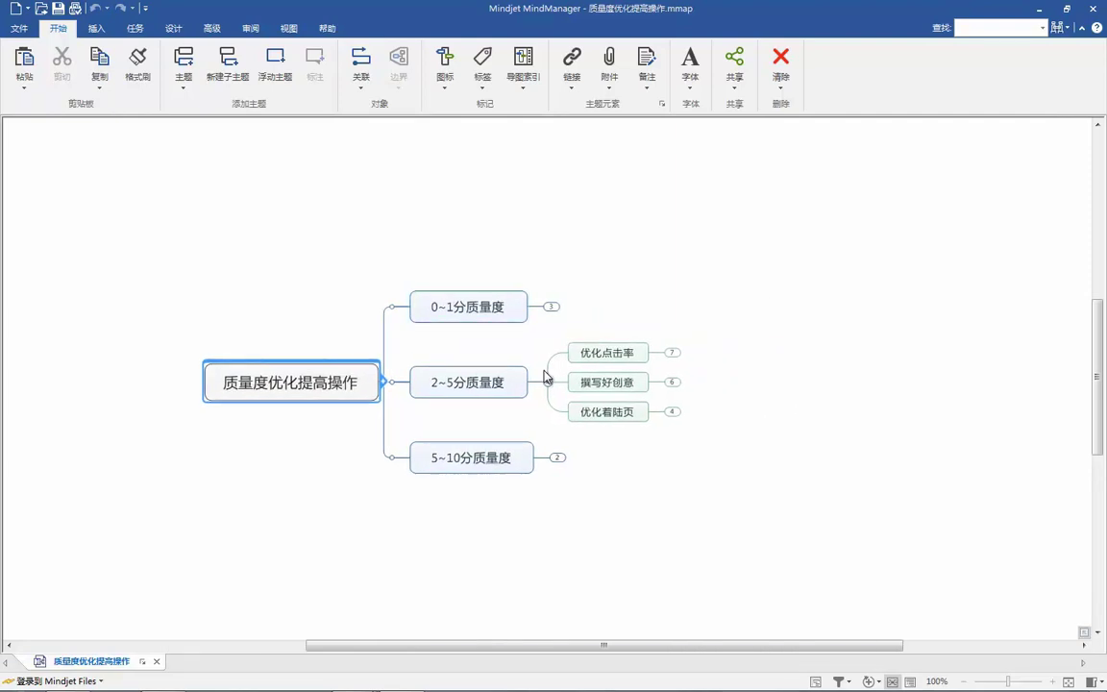
Step: Switch from the mind map to the browser window with the 提升质量度 page
{"action": "key", "text": "super+7"}
{"action": "key", "text": "alt+Tab"}
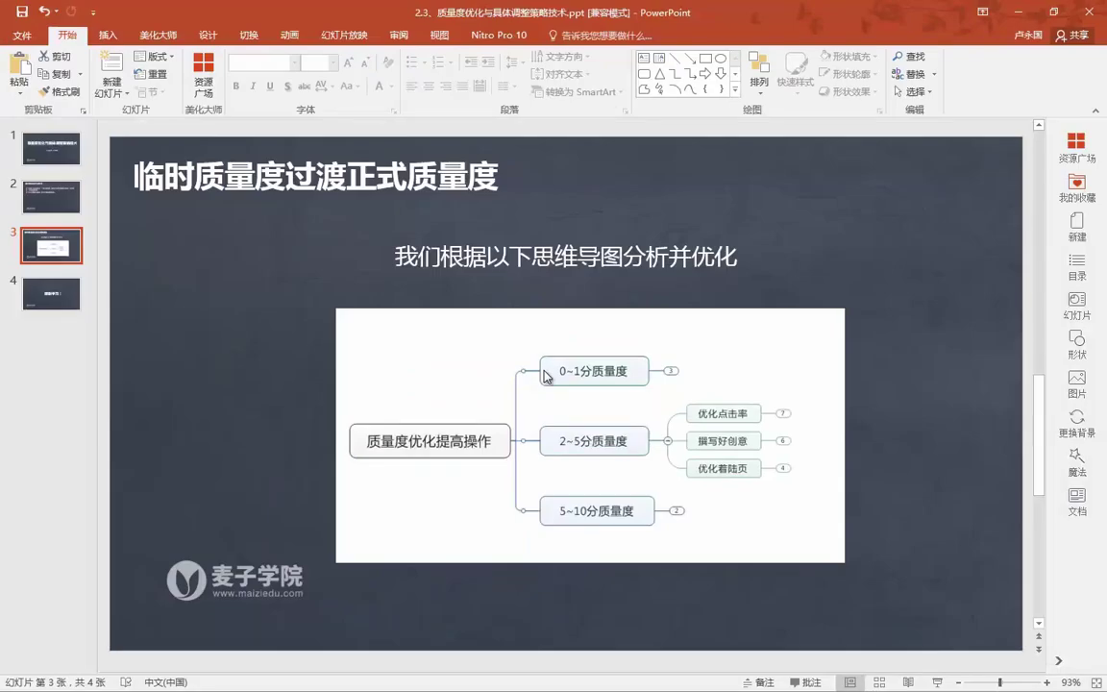
{"action": "key", "text": "alt+Tab"}
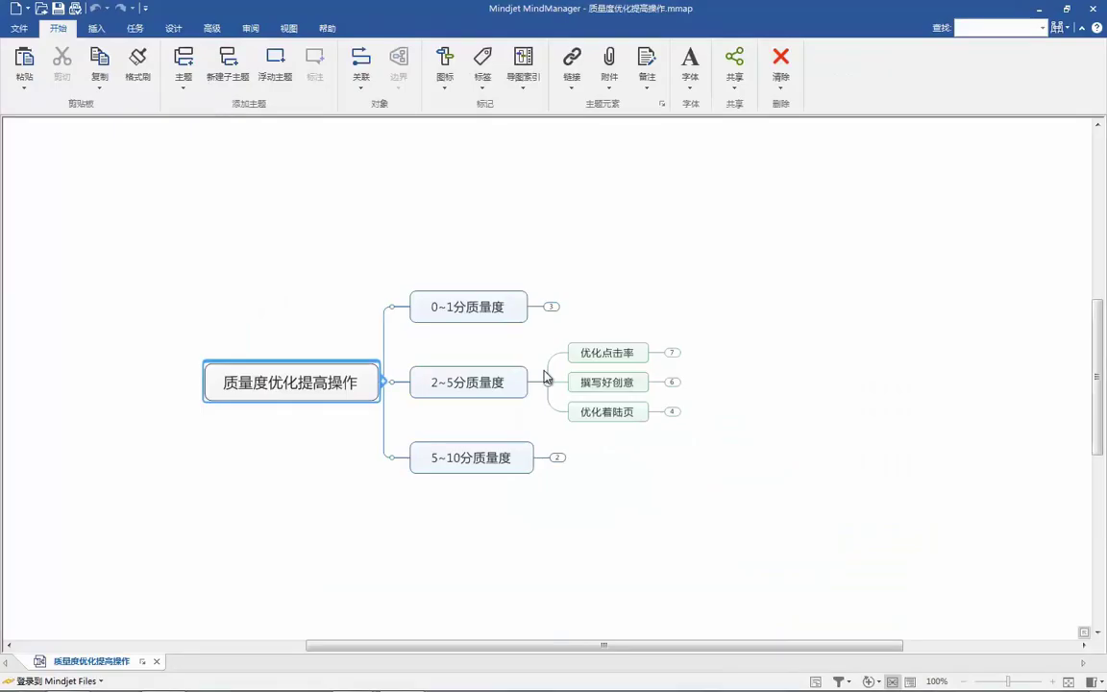
{"action": "key", "text": "alt+Tab"}
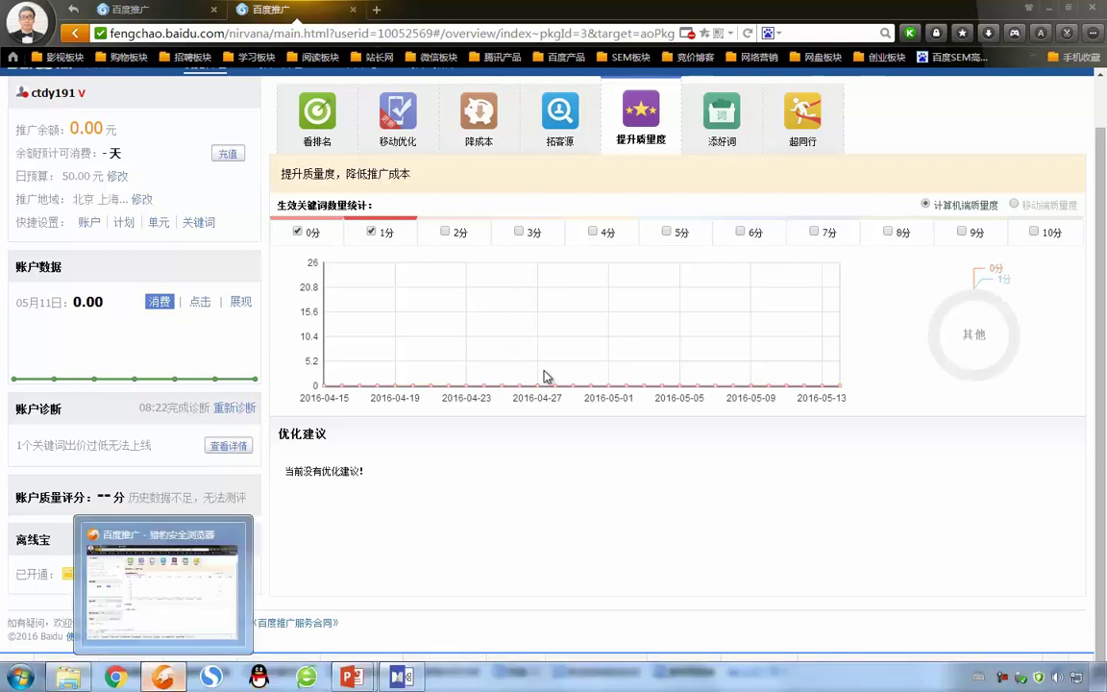
{"action": "key", "text": "alt+Tab"}
{"action": "key", "text": "alt+Tab"}
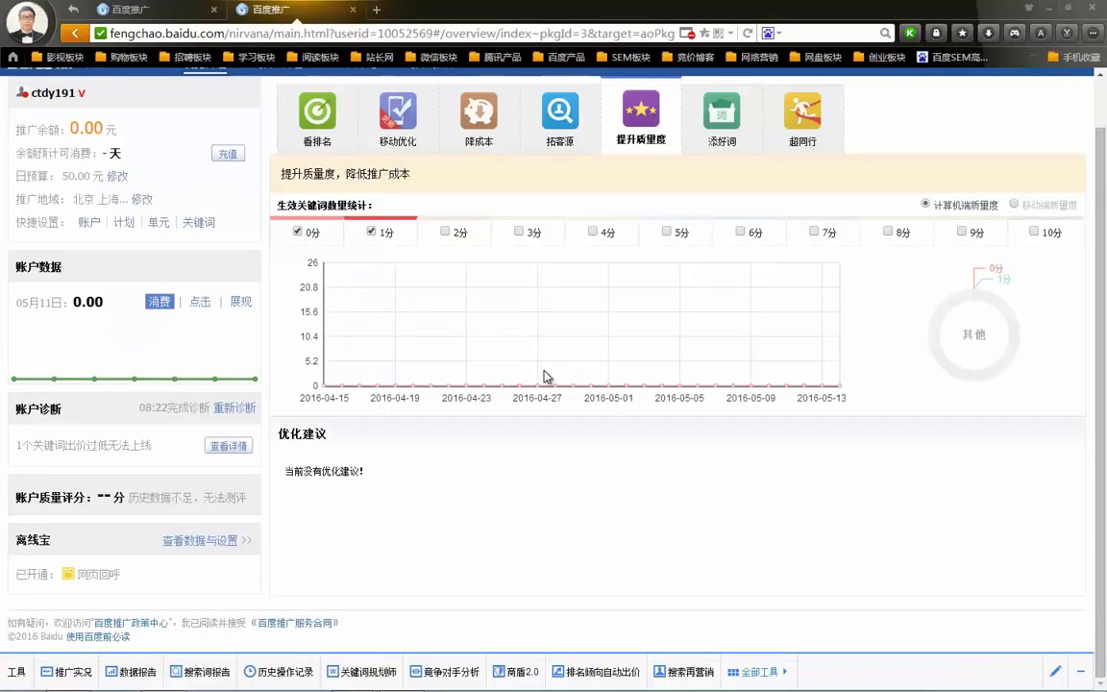
Step: Open the account-level keyword list (关键词) and examine the computer and mobile quality scores of the listed keywords
{"action": "key", "text": "ctrl+Tab"}
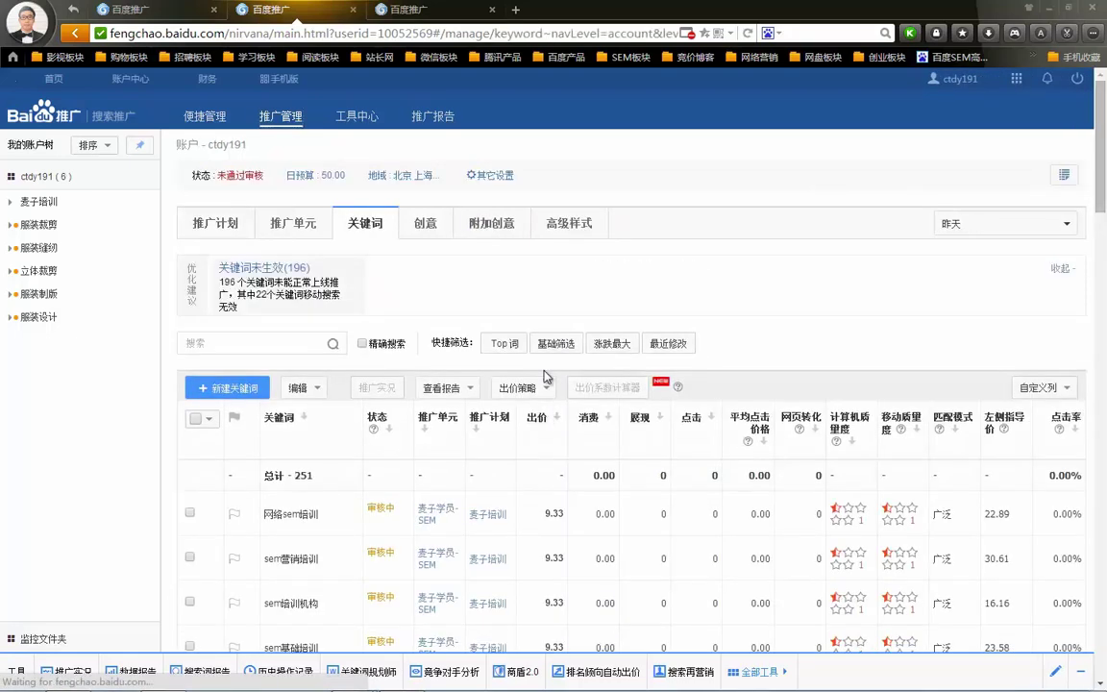
{"action": "scroll", "coordinate": [547, 377], "scroll_direction": "down", "scroll_amount": 2}
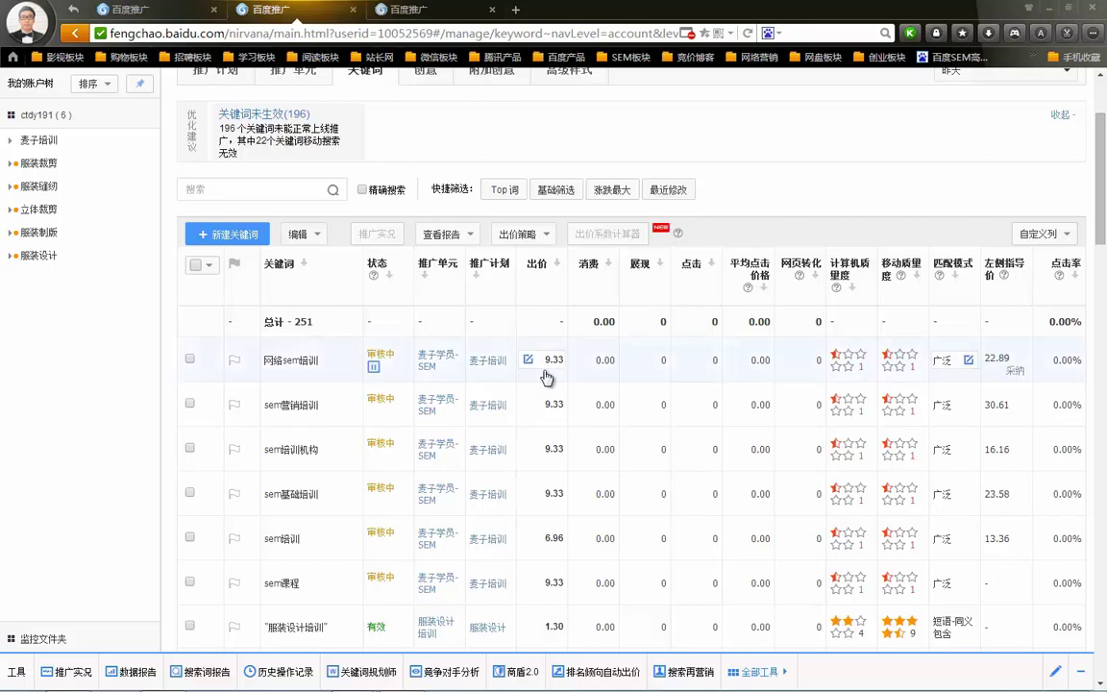
{"action": "scroll", "coordinate": [544, 376], "scroll_direction": "down", "scroll_amount": 10}
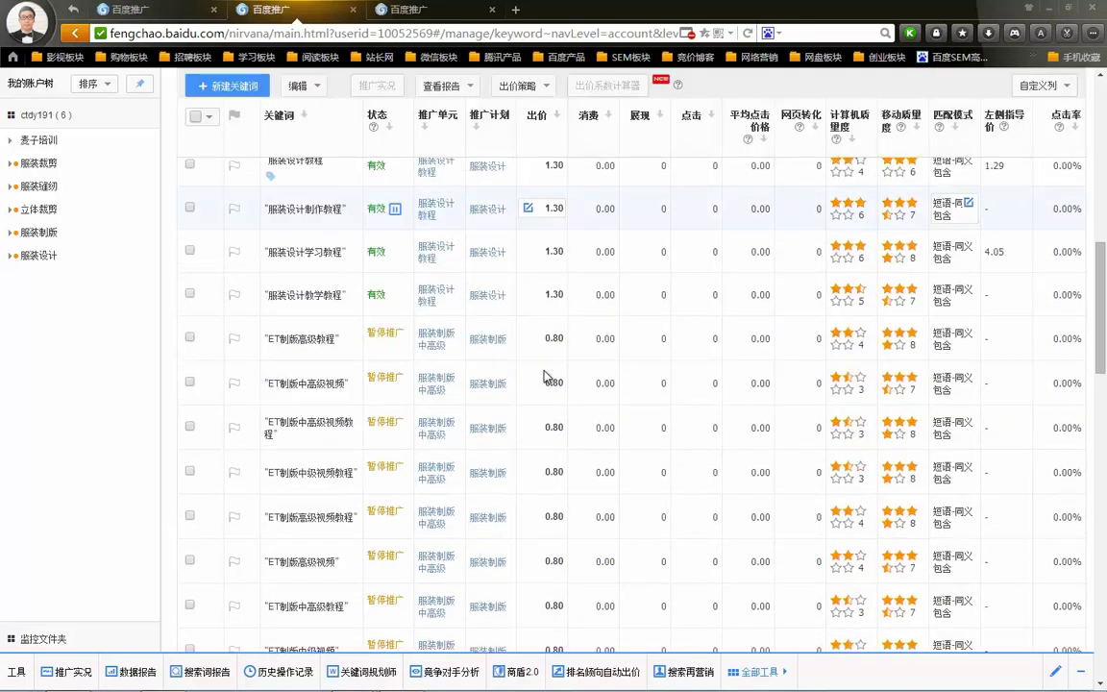
{"action": "scroll", "coordinate": [544, 376], "scroll_direction": "down", "scroll_amount": 4}
{"action": "scroll", "coordinate": [544, 375], "scroll_direction": "up", "scroll_amount": 5}
{"action": "scroll", "coordinate": [544, 376], "scroll_direction": "down", "scroll_amount": 5}
{"action": "scroll", "coordinate": [543, 376], "scroll_direction": "down", "scroll_amount": 3}
{"action": "scroll", "coordinate": [544, 376], "scroll_direction": "up", "scroll_amount": 15}
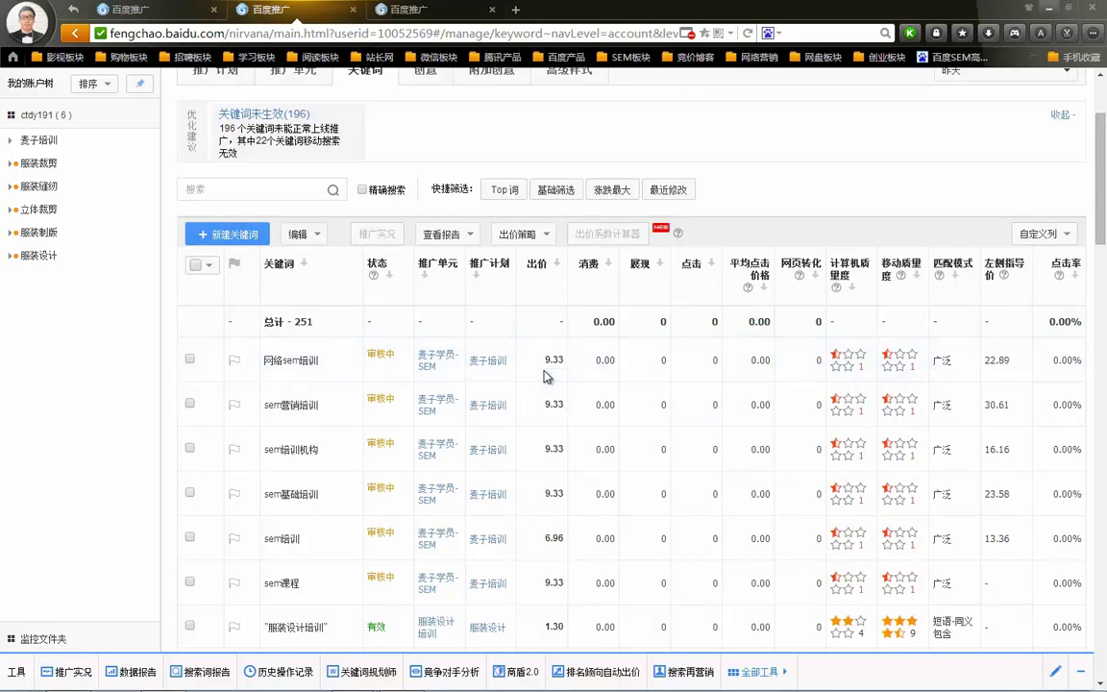
Step: Expand the 0~1分质量度 branch of the mind map in MindManager and return to the browser's keyword list
{"action": "key", "text": "alt+Tab"}
{"action": "left_click", "coordinate": [550, 306]}
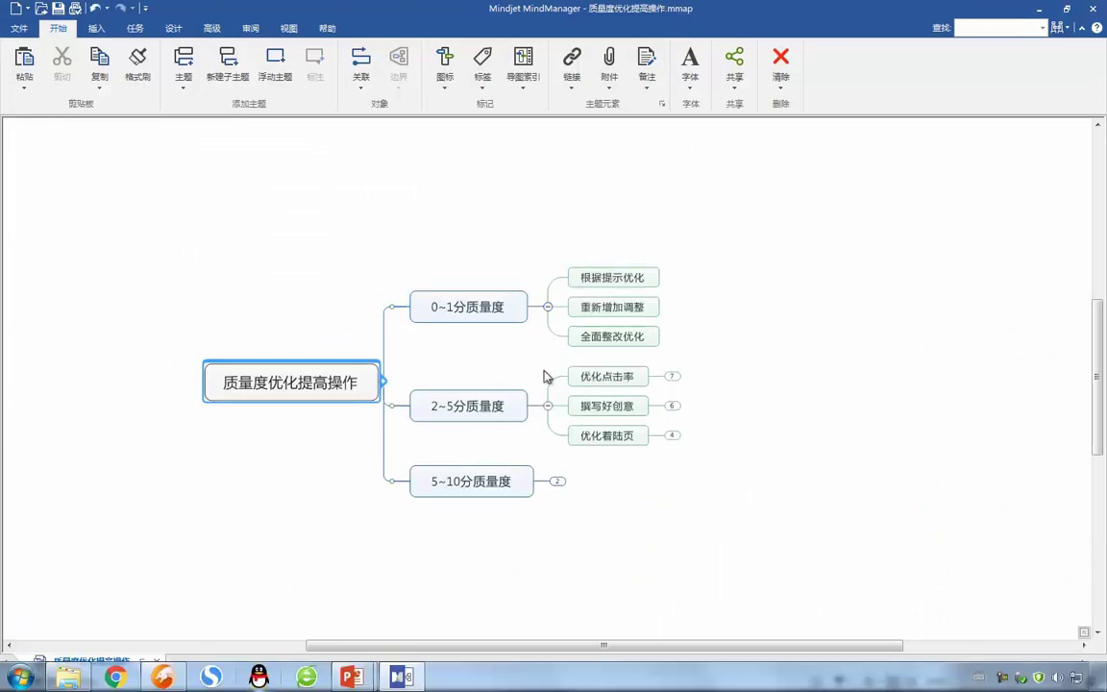
{"action": "left_click", "coordinate": [161, 676]}
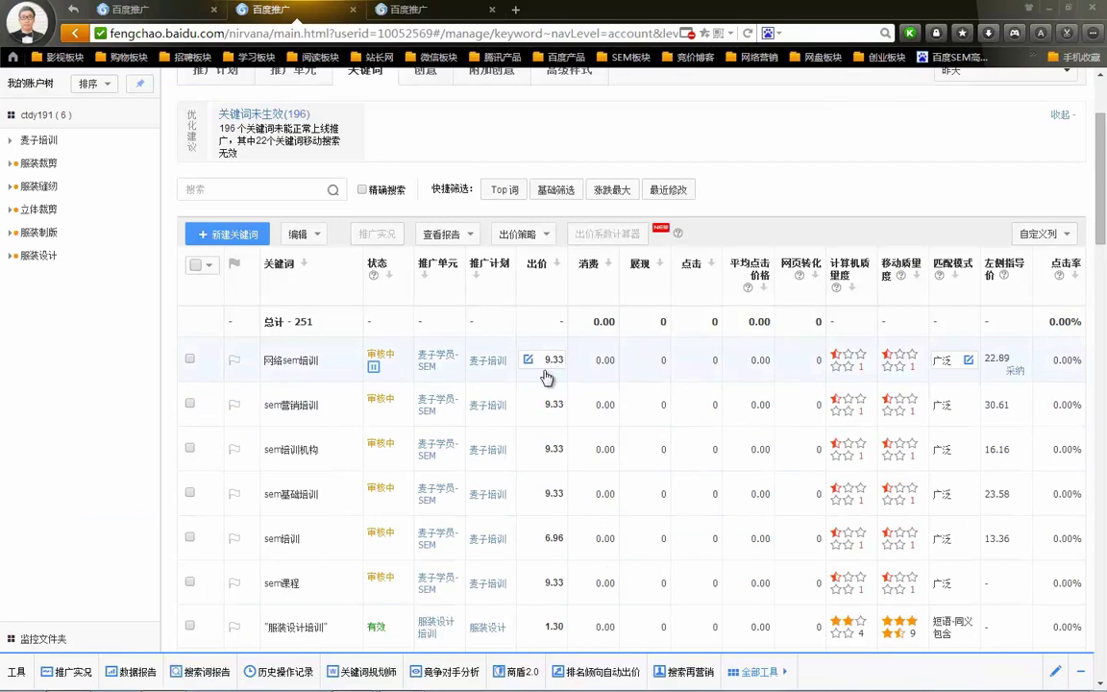
Step: Show the computer quality score details of 网络sem培训, circle its bid and match mode on screen, and clear the annotations
{"action": "mouse_move", "coordinate": [546, 378]}
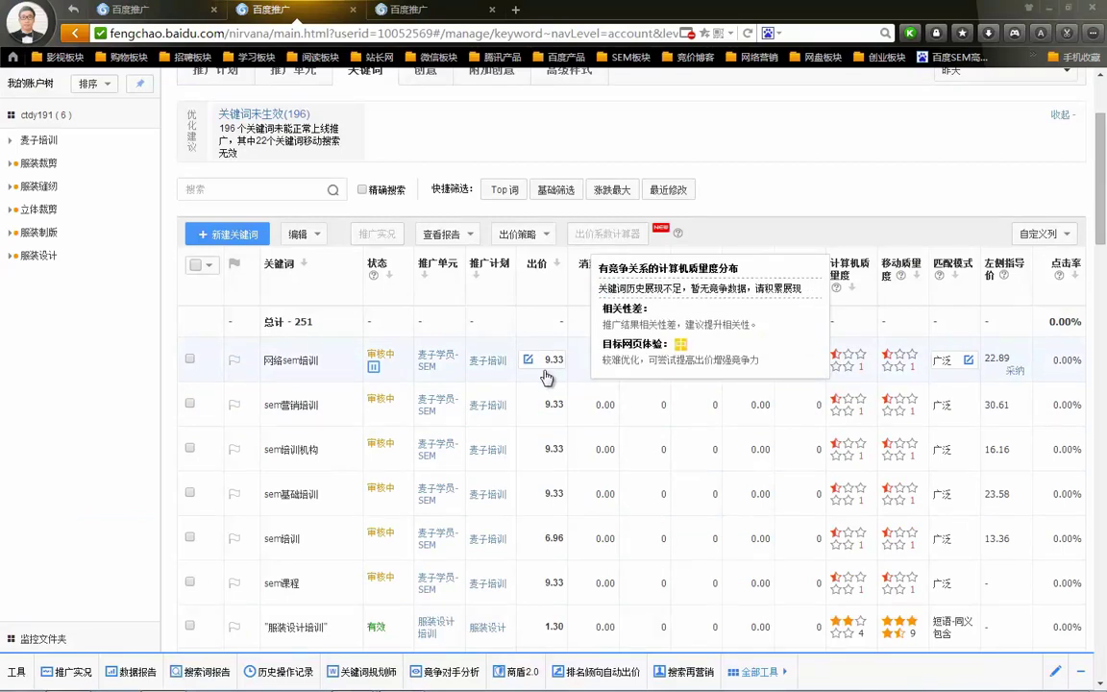
{"action": "left_click_drag", "start_coordinate": [537, 388], "coordinate": [548, 385]}
{"action": "mouse_move", "coordinate": [962, 343]}
{"action": "left_mouse_down"}
{"action": "mouse_move", "coordinate": [929, 403]}
{"action": "mouse_move", "coordinate": [930, 321]}
{"action": "left_mouse_up"}
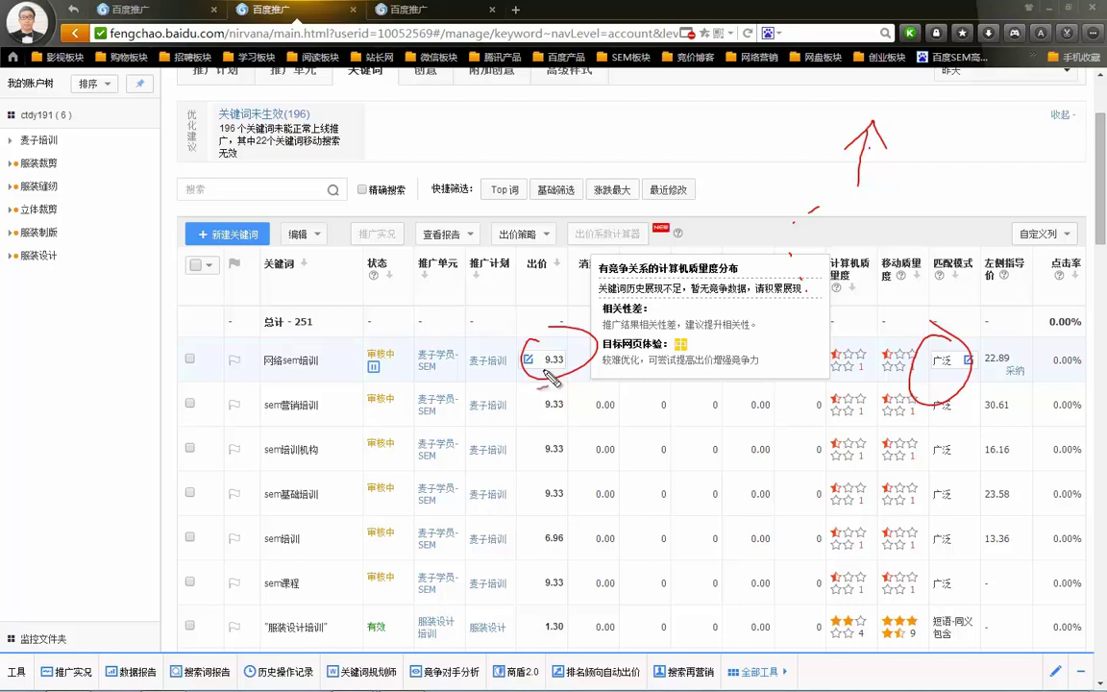
{"action": "key", "text": "Escape"}
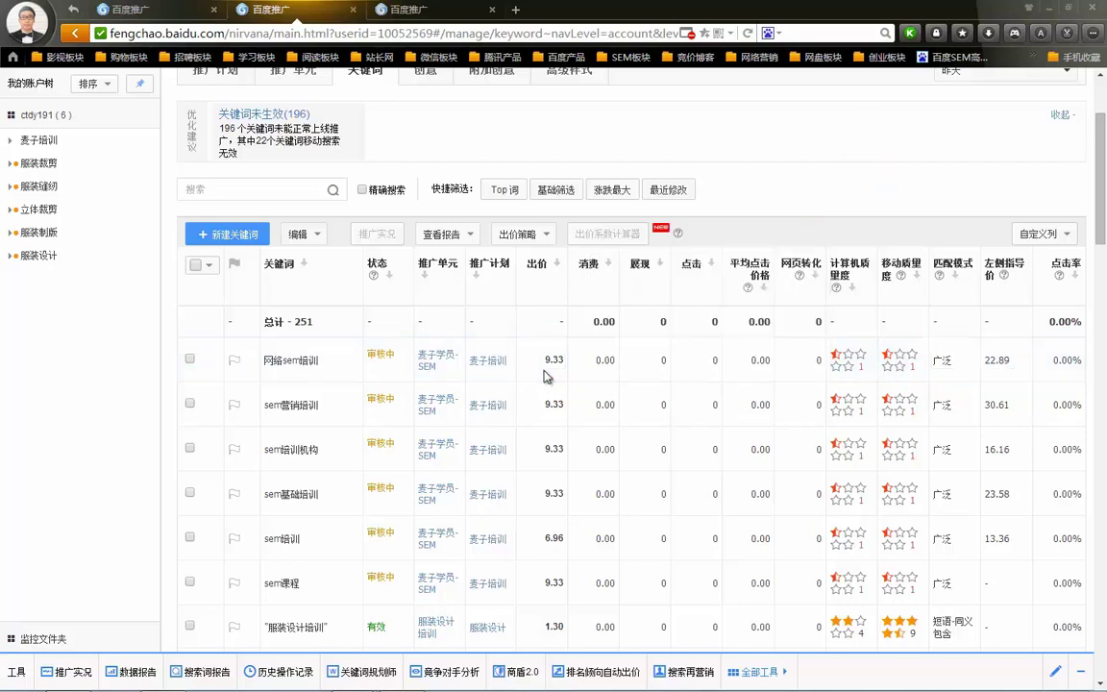
Step: Select all keywords in the 麦子学员-SEM unit and set their bid to 1.30 元
{"action": "left_click", "coordinate": [208, 264]}
{"action": "left_click", "coordinate": [198, 286]}
{"action": "left_click", "coordinate": [304, 234]}
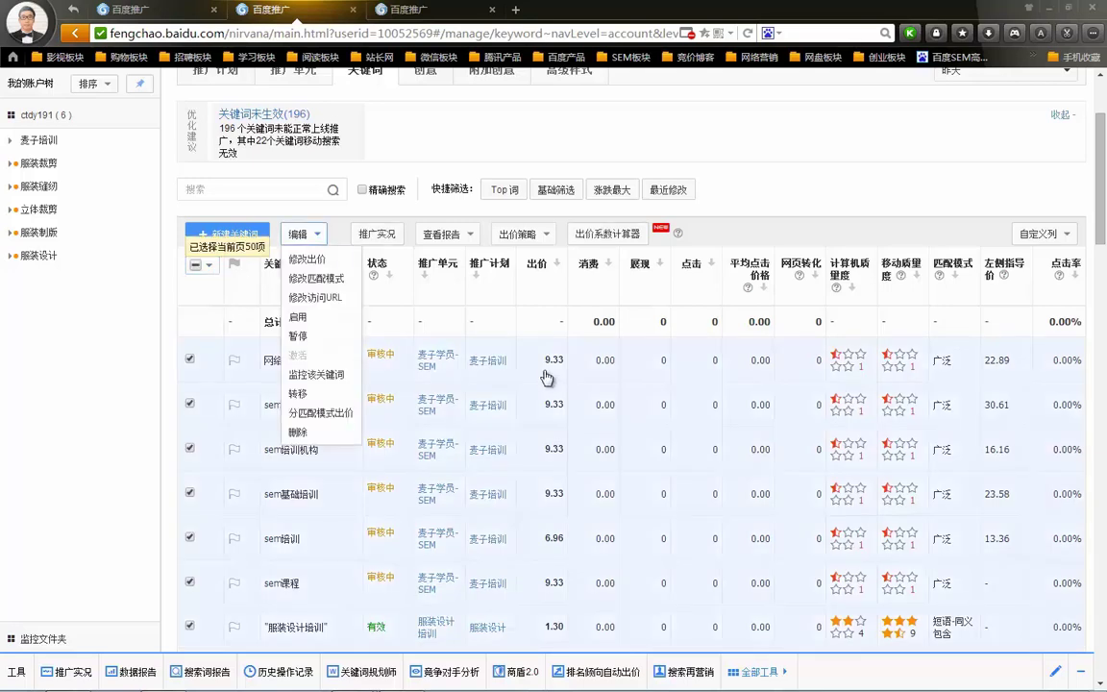
{"action": "left_click", "coordinate": [546, 378]}
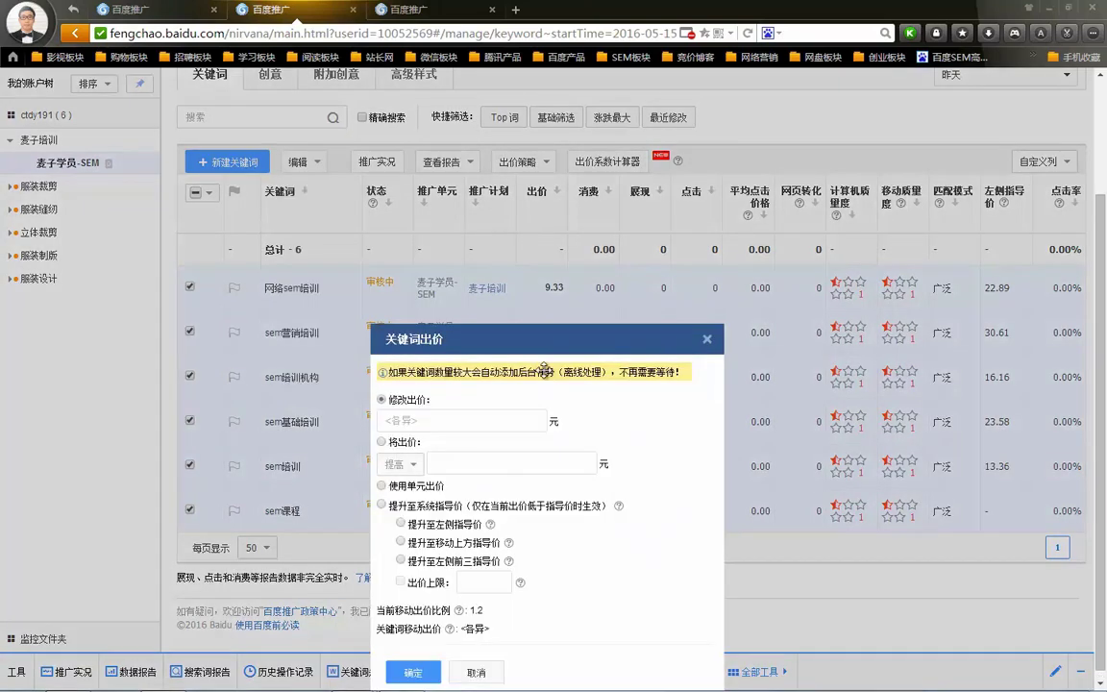
{"action": "type", "text": "1.3"}
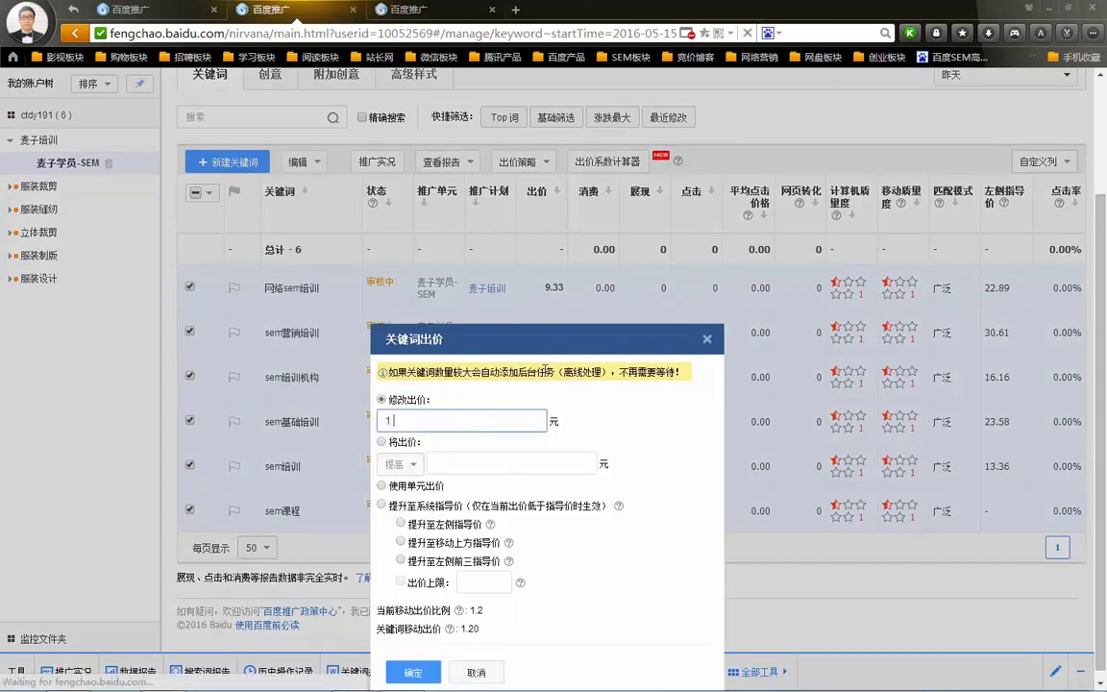
{"action": "key", "text": "Return"}
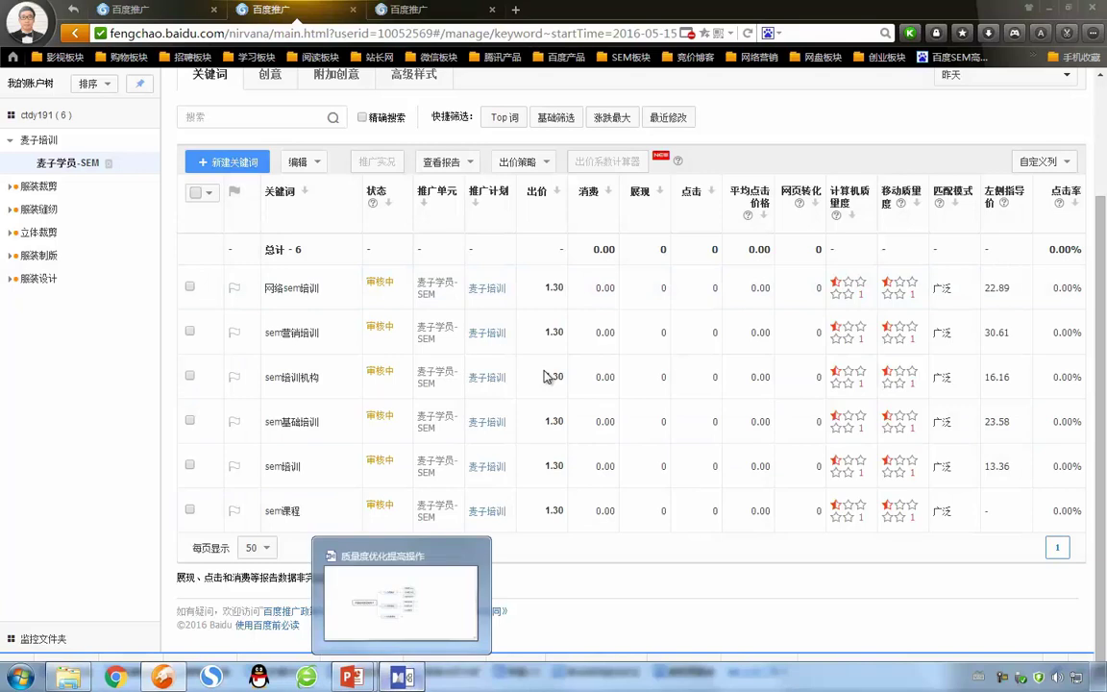
Step: Check the 0~1分质量度 subtopics in the mind map, select all keywords in 麦子学员-SEM and show their batch edit options
{"action": "left_click", "coordinate": [402, 676]}
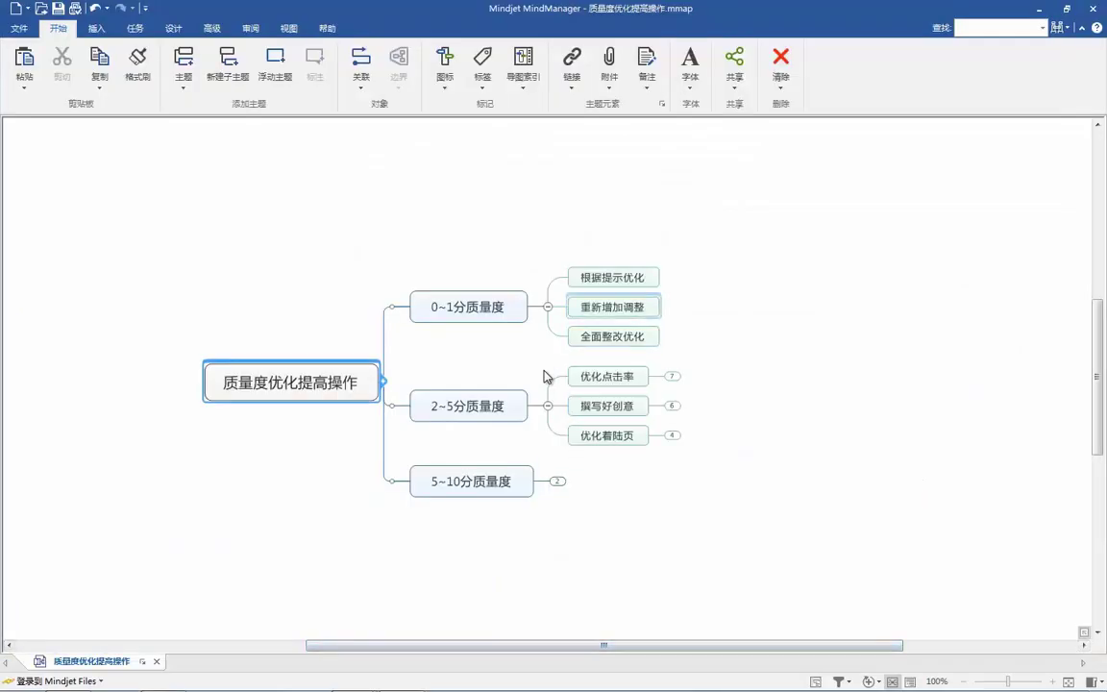
{"action": "key", "text": "alt+Tab"}
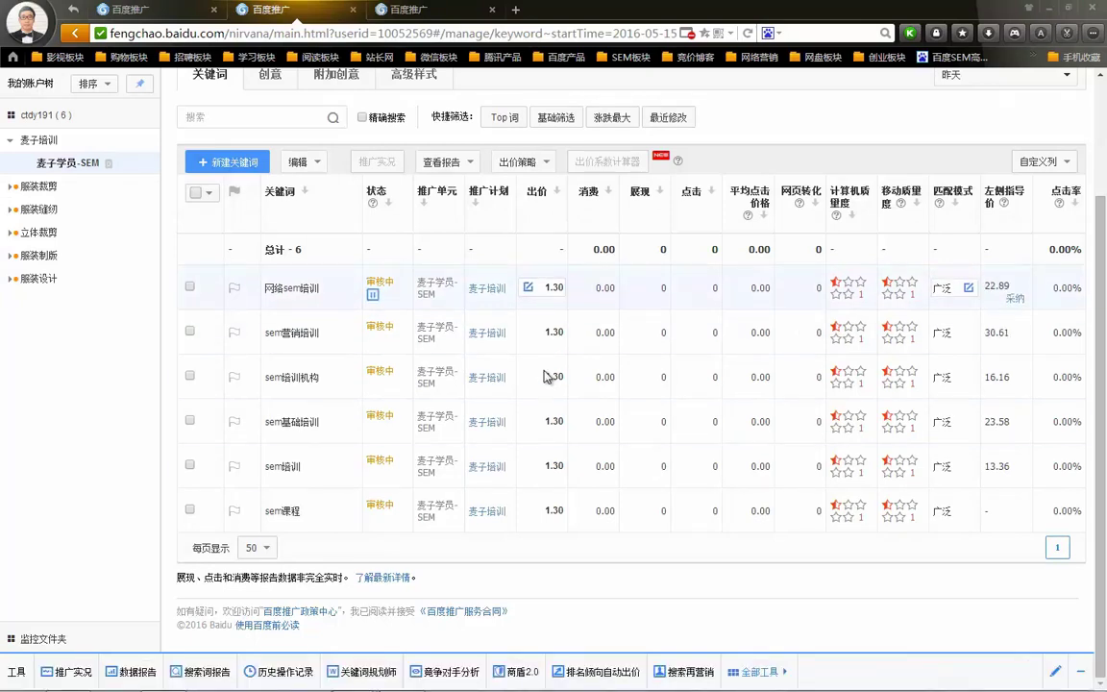
{"action": "left_click", "coordinate": [209, 193]}
{"action": "left_click", "coordinate": [217, 216]}
{"action": "left_click", "coordinate": [303, 161]}
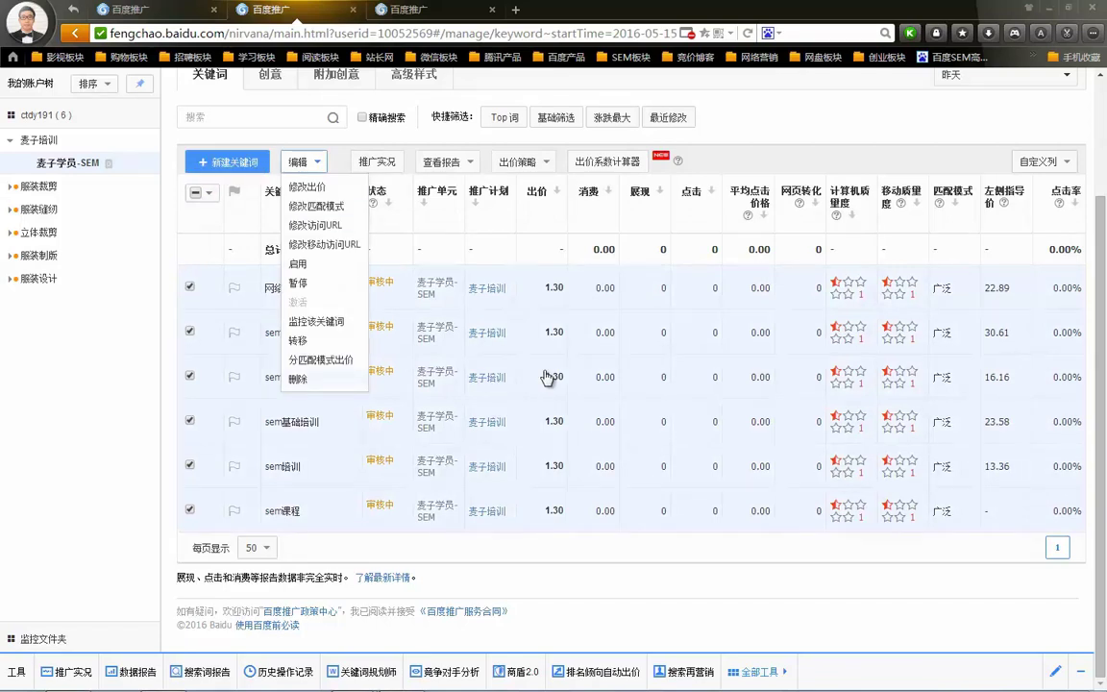
Step: Review the mind map alongside the 麦子培训 plan's unit list and the slide, ending in MindManager
{"action": "left_click", "coordinate": [401, 676]}
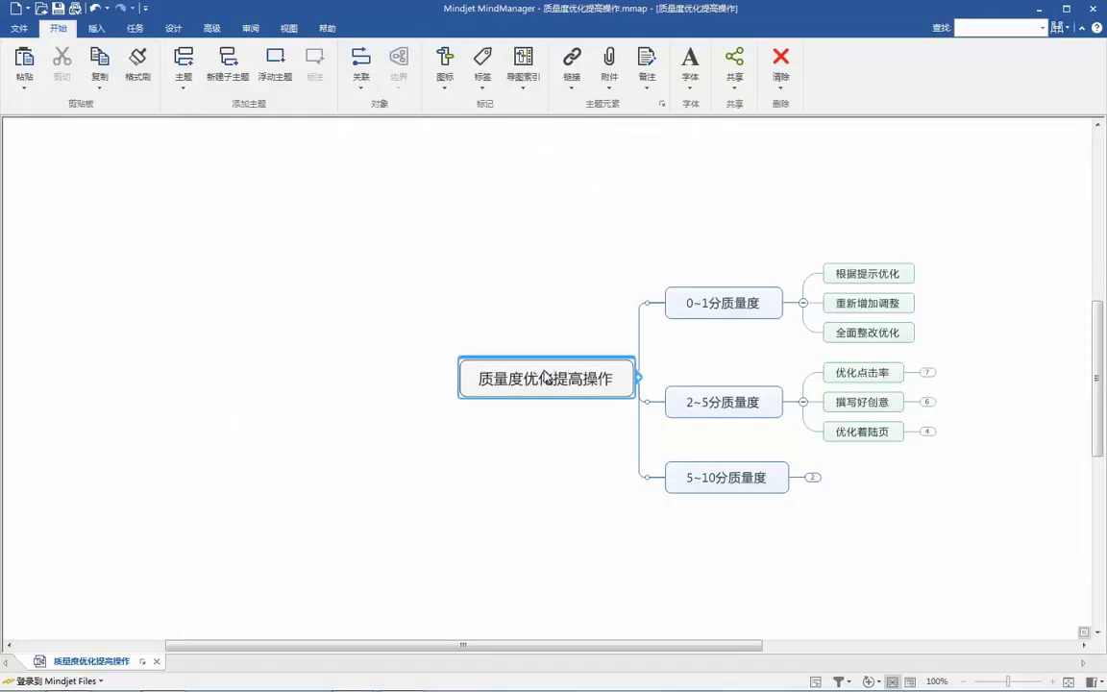
{"action": "key", "text": "alt+Tab"}
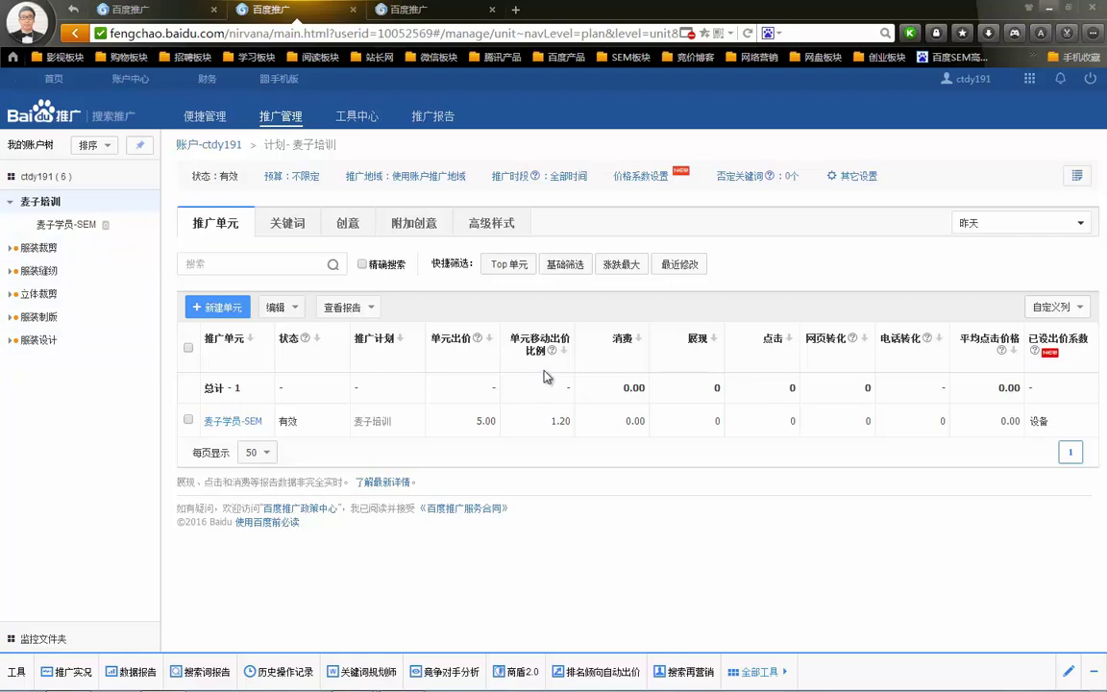
{"action": "key", "text": "alt+Tab"}
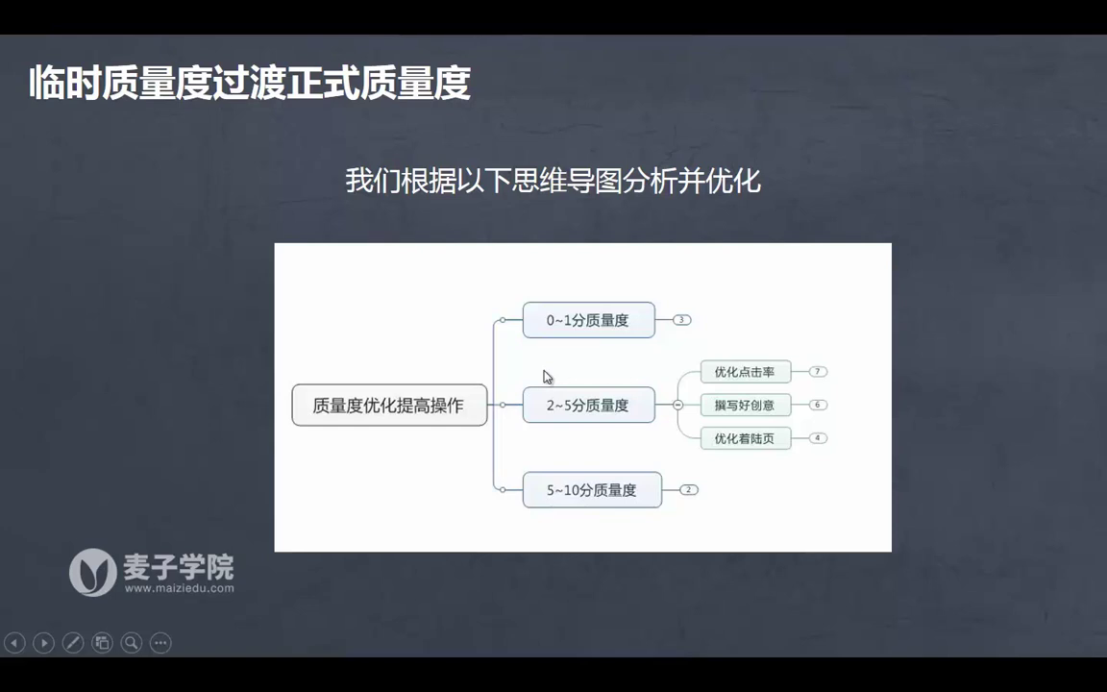
{"action": "key", "text": "alt+Tab"}
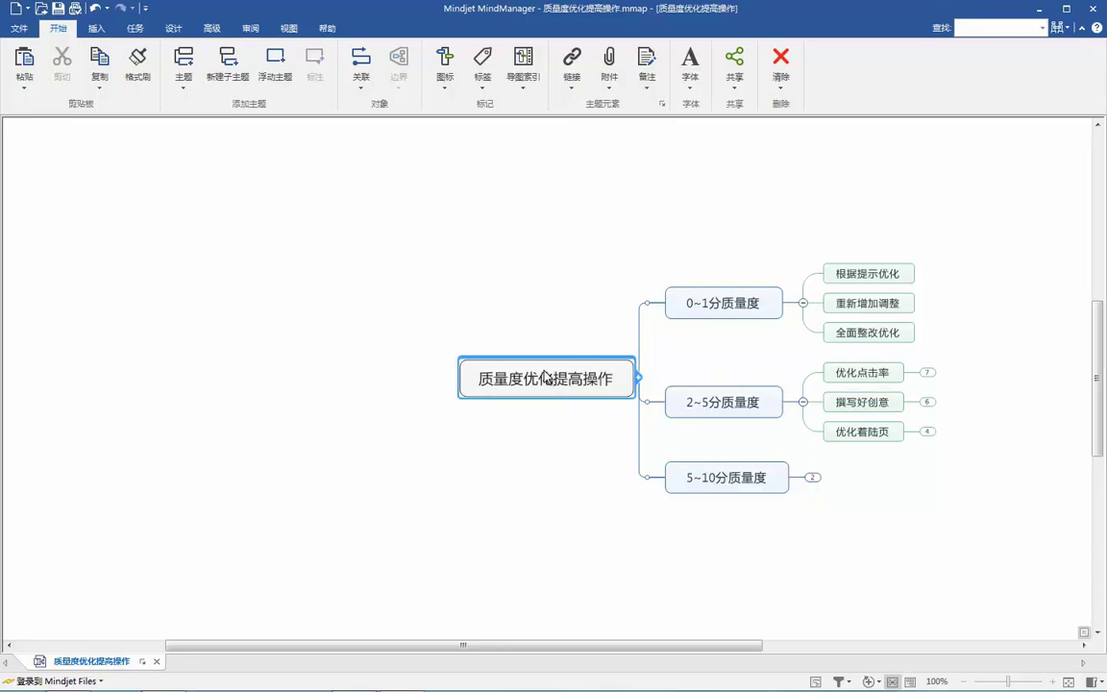
Step: Expand 优化点击率 under 2~5分质量度 and its 排名排位优化 subtopic in the mind map
{"action": "key", "text": "ctrl+F3"}
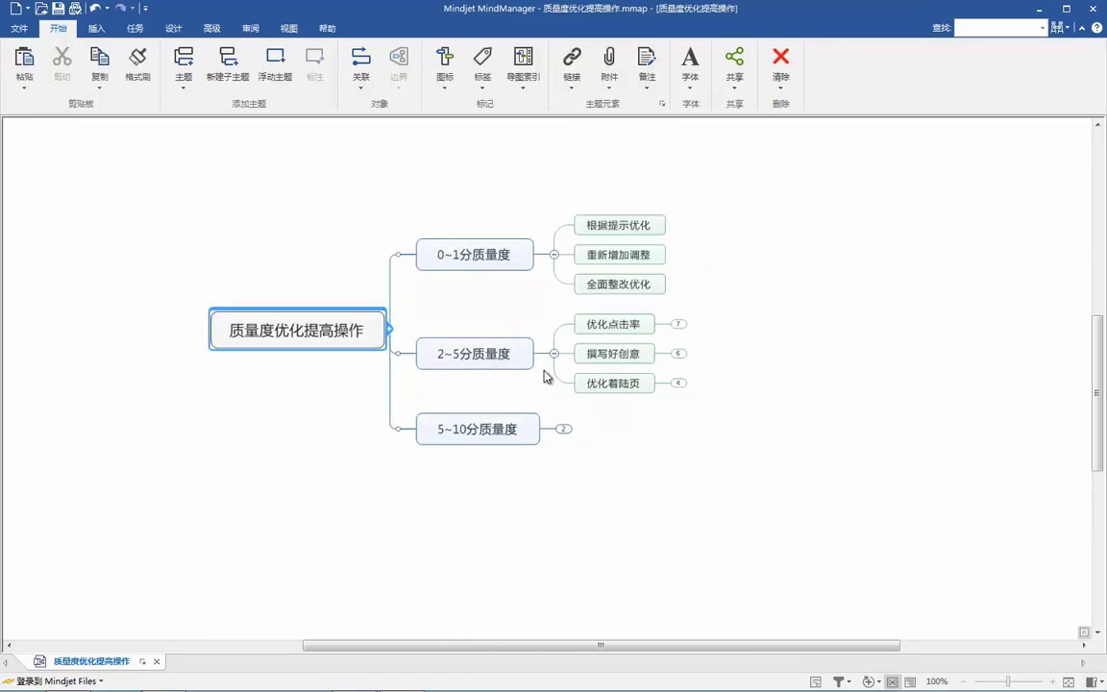
{"action": "left_click", "coordinate": [544, 377]}
{"action": "key", "text": "ctrl+d"}
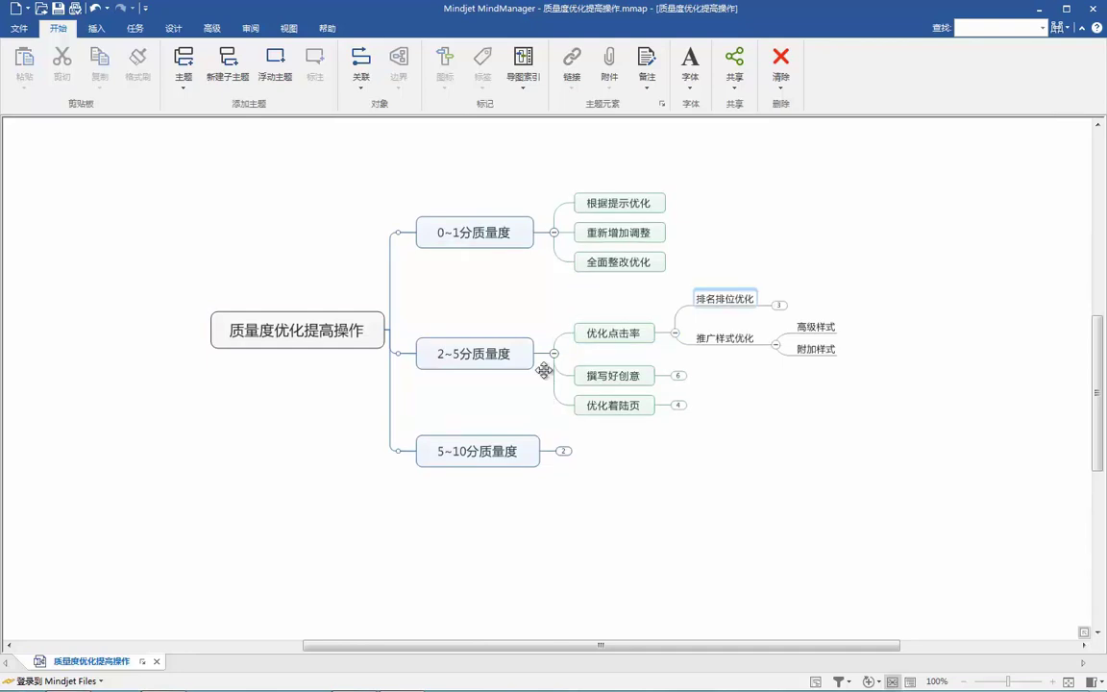
{"action": "key", "text": "ctrl+d"}
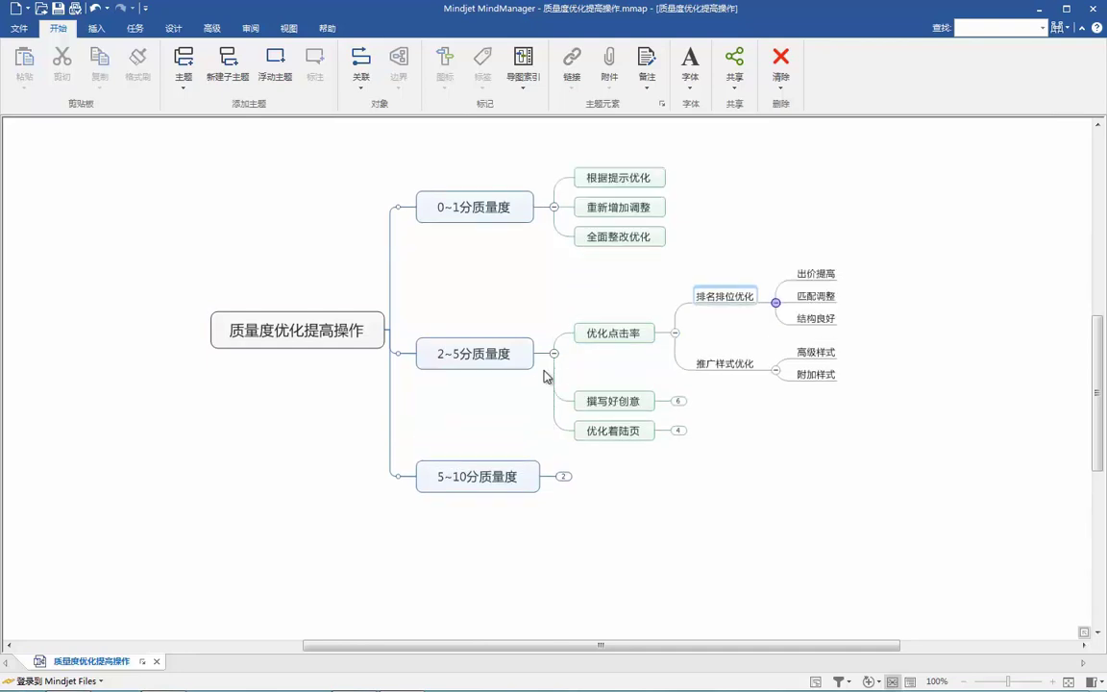
Step: Go through the 匹配调整 and 结构良好 subtopics of 排名排位优化 and collapse the 优化点击率 branch
{"action": "key", "text": "Down"}
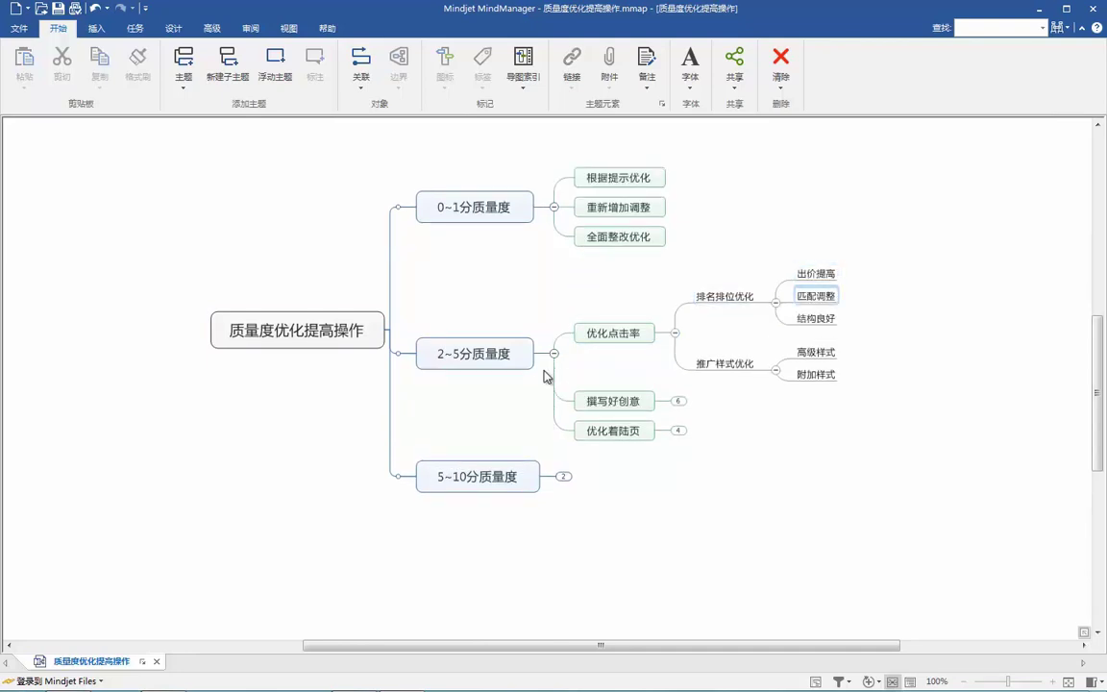
{"action": "key", "text": "Escape"}
{"action": "key", "text": "Left"}
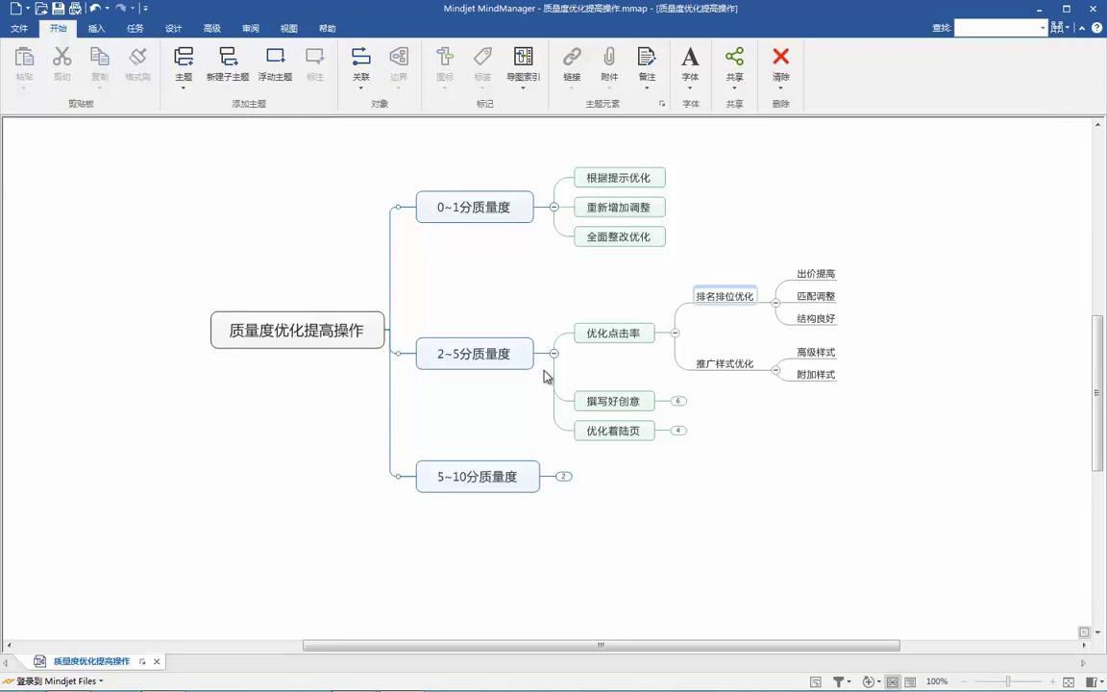
{"action": "key", "text": "Escape"}
{"action": "key", "text": "Down"}
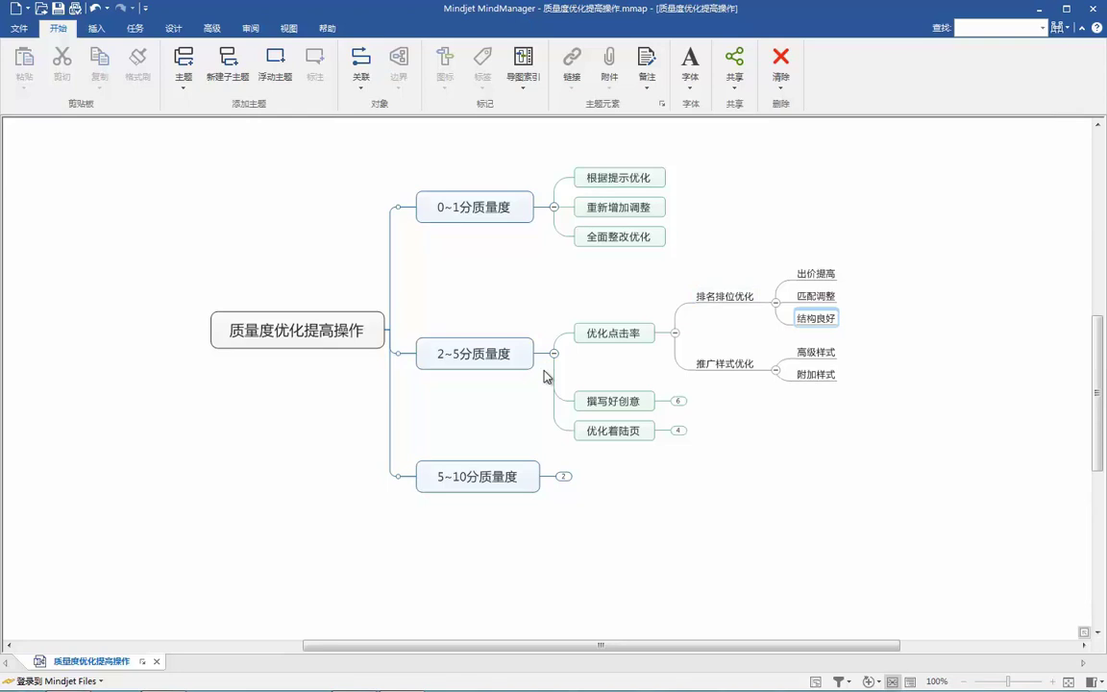
{"action": "key", "text": "Escape"}
{"action": "left_click", "coordinate": [675, 333]}
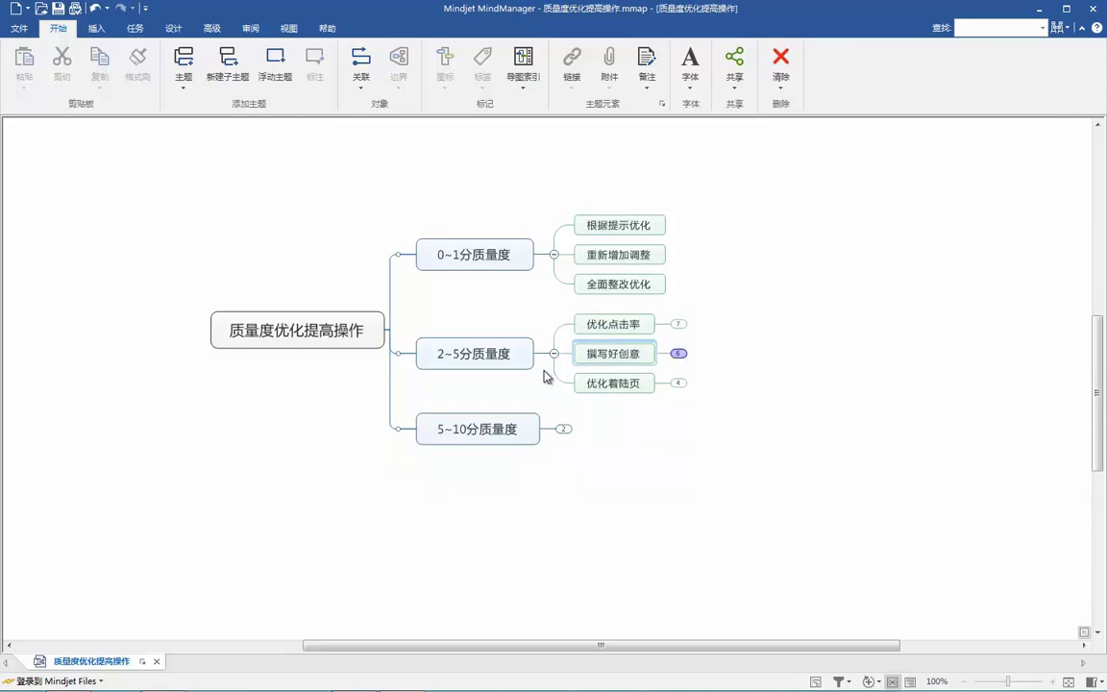
Step: Expand the 撰写好创意 topic under 2~5分质量度 in the mind map and switch to the Baidu promotion client (百度推广客户端)
{"action": "key", "text": "plus"}
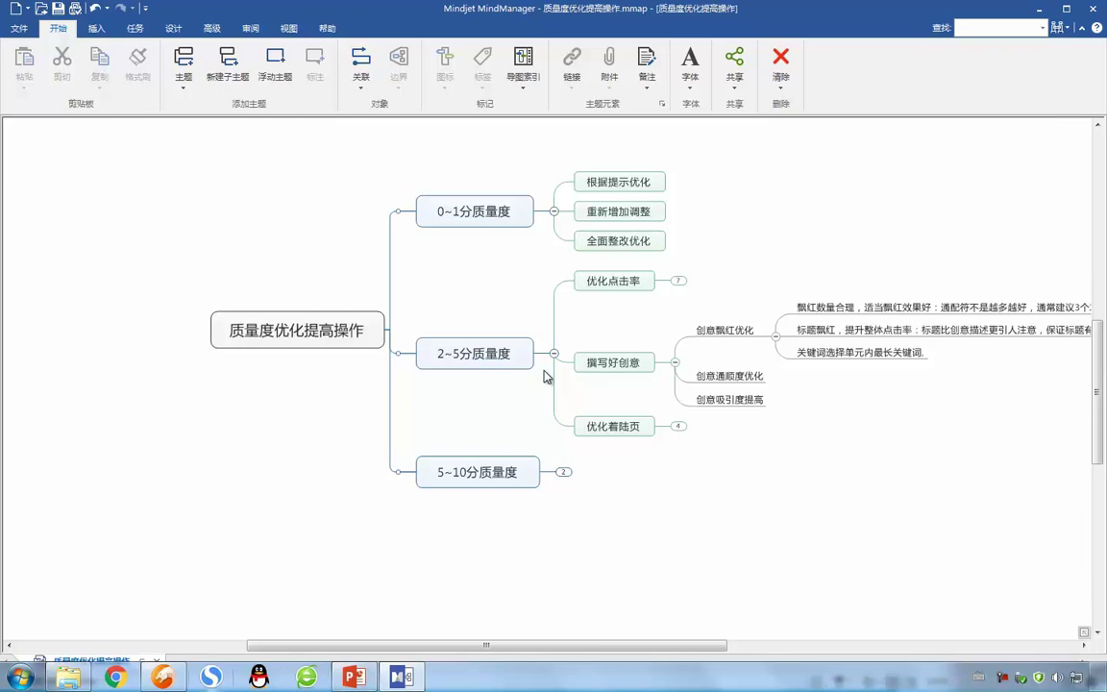
{"action": "key", "text": "alt+Tab"}
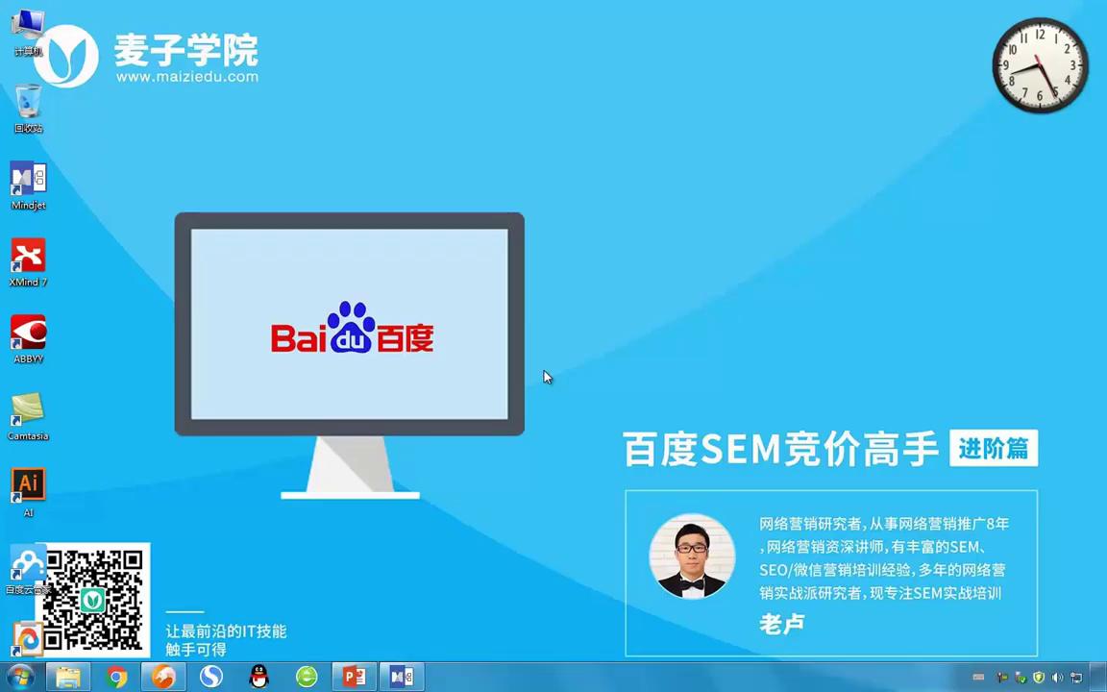
{"action": "key", "text": "Return"}
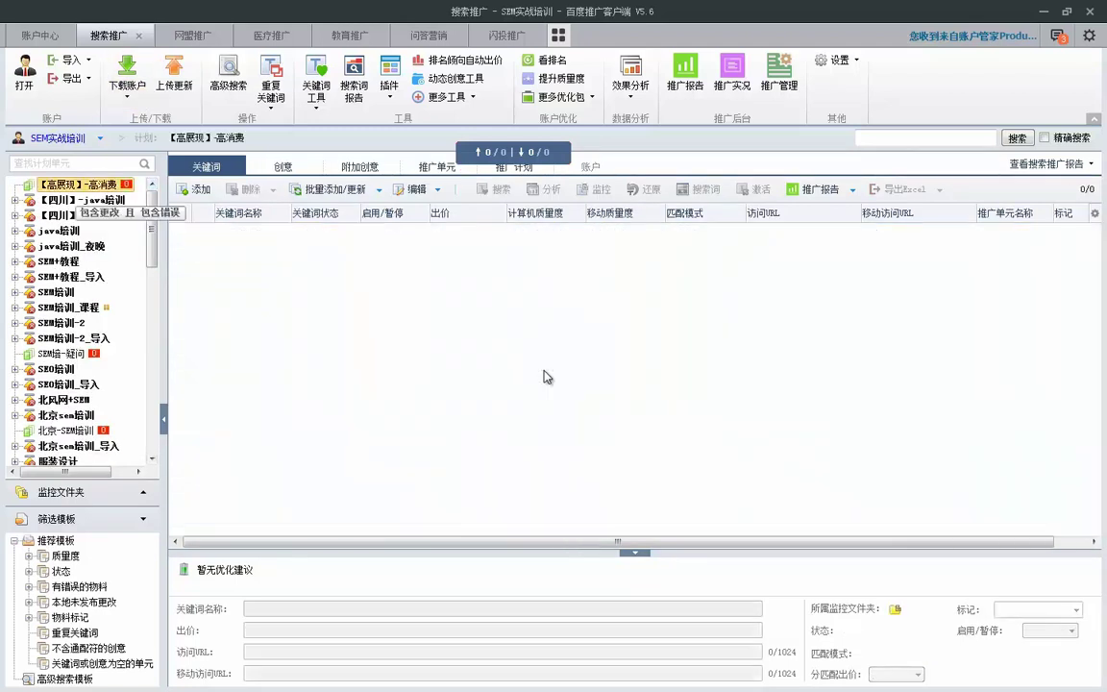
Step: Browse the plan list to the java培训 plan and select all of its keywords
{"action": "key", "text": "Down"}
{"action": "key", "text": "Down"}
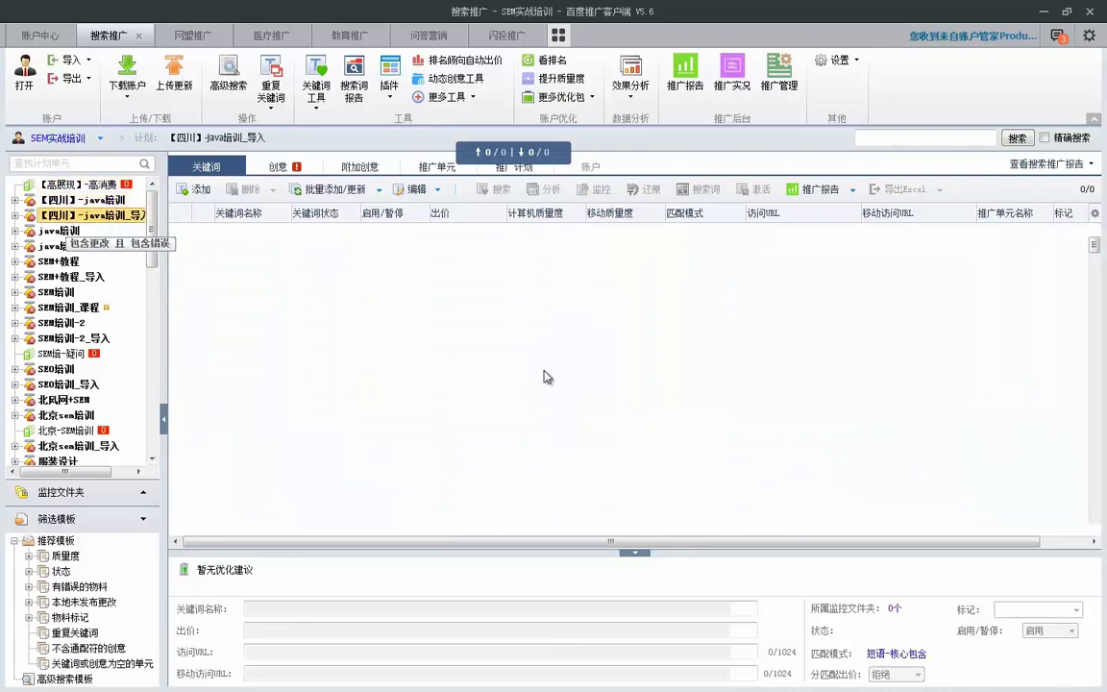
{"action": "key", "text": "Down"}
{"action": "key", "text": "Up"}
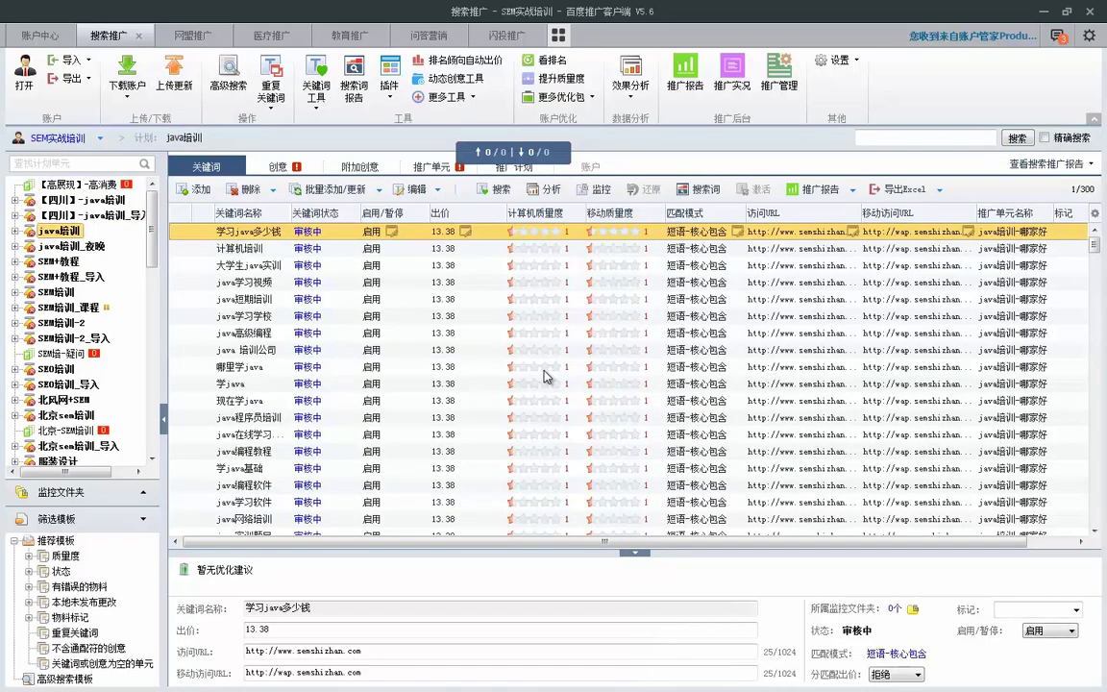
{"action": "key", "text": "Down"}
{"action": "key", "text": "ctrl+a"}
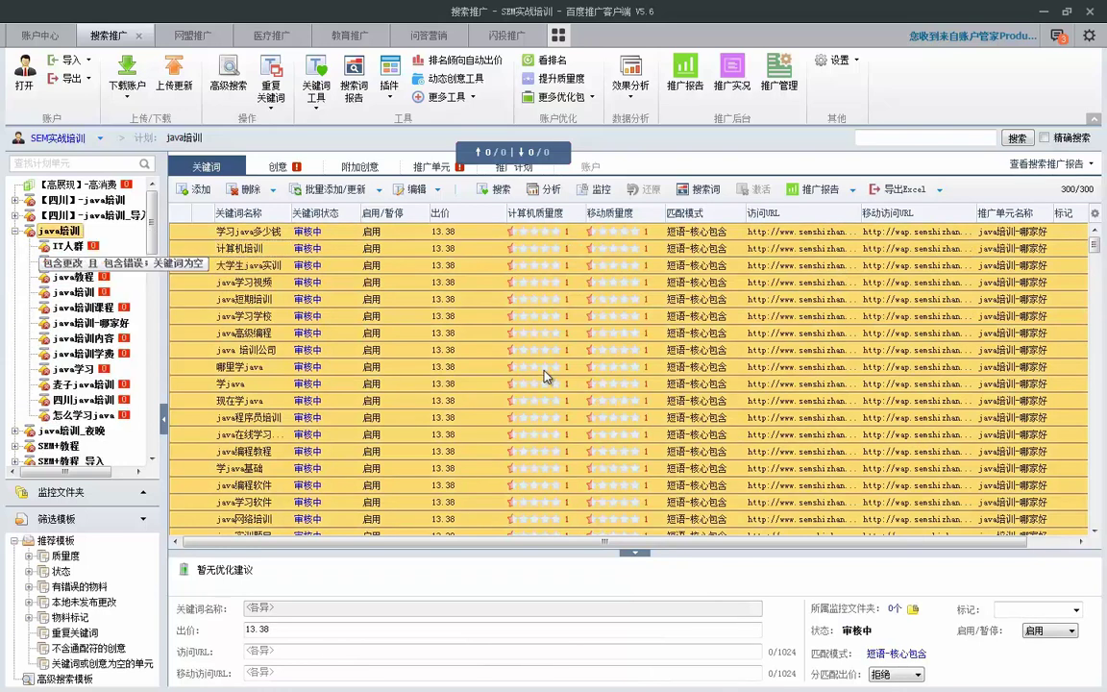
Step: Go to the java培训-哪家好 unit of the java培训 plan and copy all of its keywords
{"action": "key", "text": "Down"}
{"action": "key", "text": "Down"}
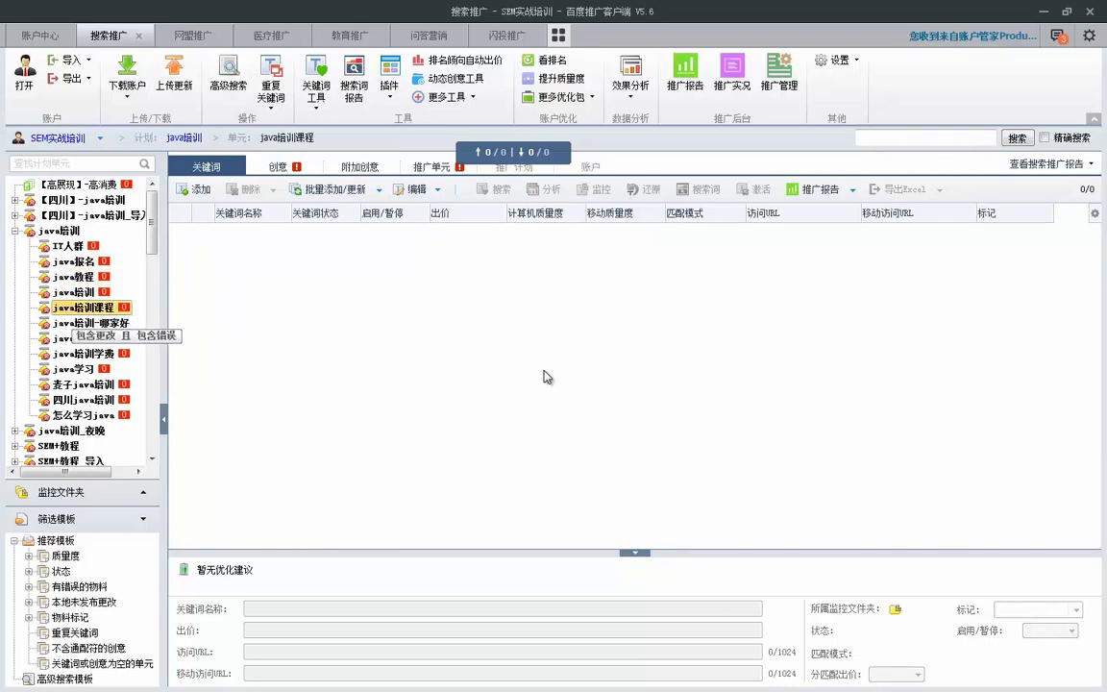
{"action": "key", "text": "Down"}
{"action": "key", "text": "Down"}
{"action": "key", "text": "Down"}
{"action": "key", "text": "Down"}
{"action": "key", "text": "Down"}
{"action": "key", "text": "Down"}
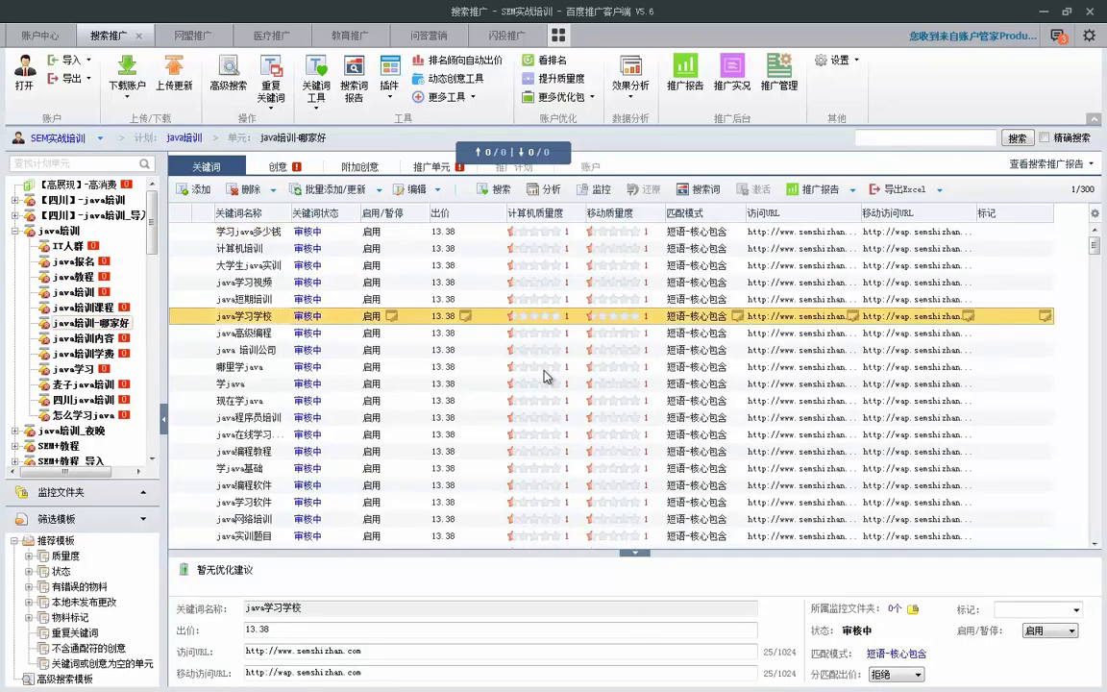
{"action": "key", "text": "ctrl+a"}
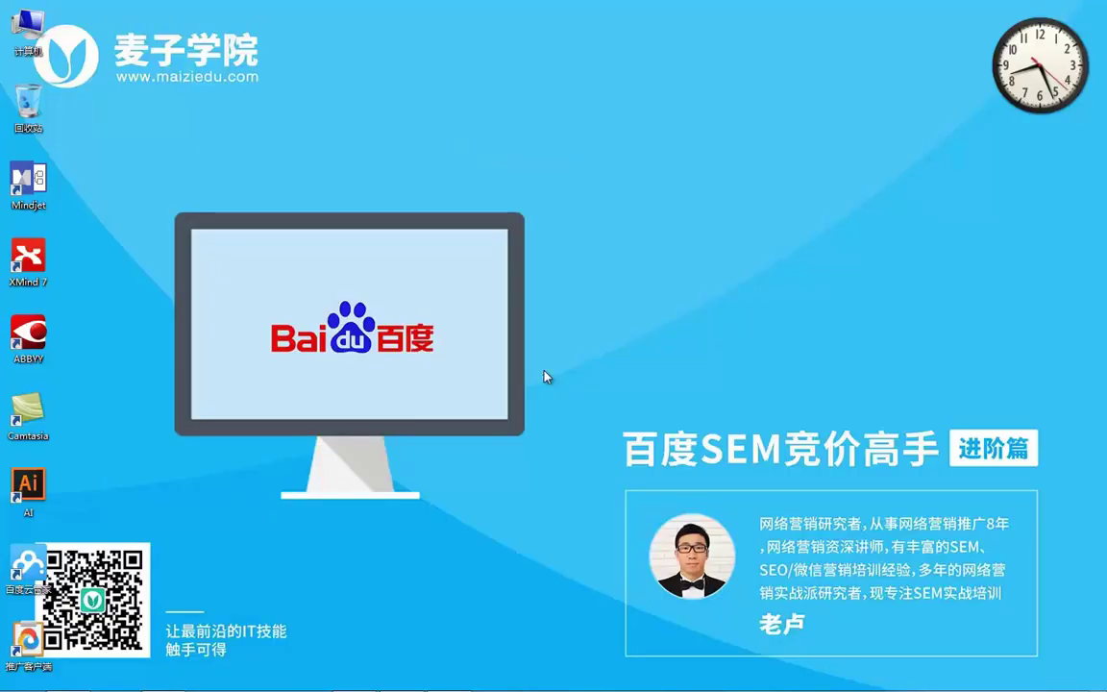
Step: Create a new Microsoft Publisher document on the desktop
{"action": "key", "text": "shift+F10"}
{"action": "key", "text": "Down"}
{"action": "key", "text": "Down"}
{"action": "key", "text": "Down"}
{"action": "key", "text": "Down"}
{"action": "key", "text": "Down"}
{"action": "key", "text": "Down"}
{"action": "key", "text": "Down"}
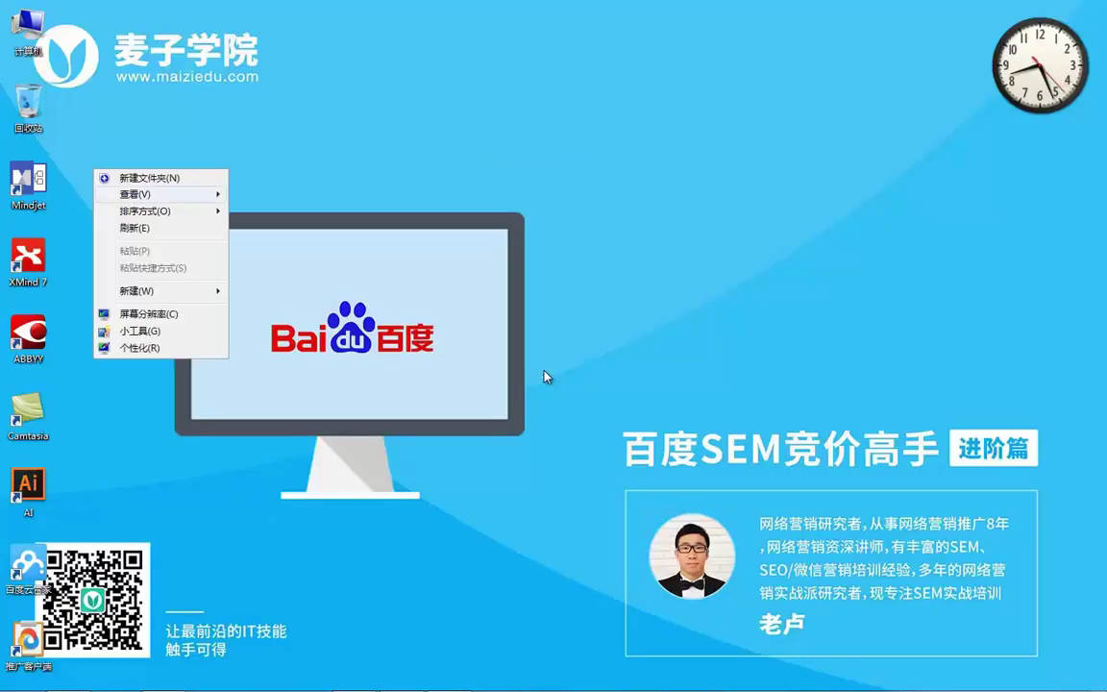
{"action": "key", "text": "Right"}
{"action": "key", "text": "Down"}
{"action": "key", "text": "Down"}
{"action": "key", "text": "Down"}
{"action": "key", "text": "Down"}
{"action": "key", "text": "Down"}
{"action": "key", "text": "Down"}
{"action": "key", "text": "Down"}
{"action": "key", "text": "Down"}
{"action": "key", "text": "Down"}
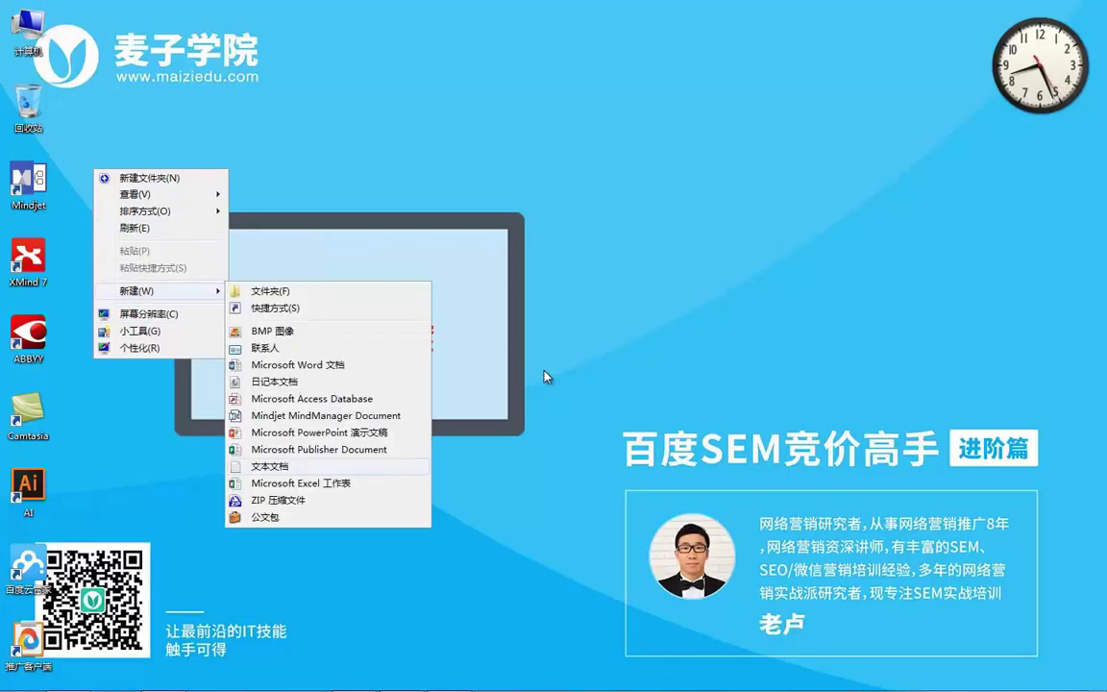
{"action": "key", "text": "Return"}
Step: Create a new Microsoft Excel worksheet file on the desktop
{"action": "key", "text": "Menu"}
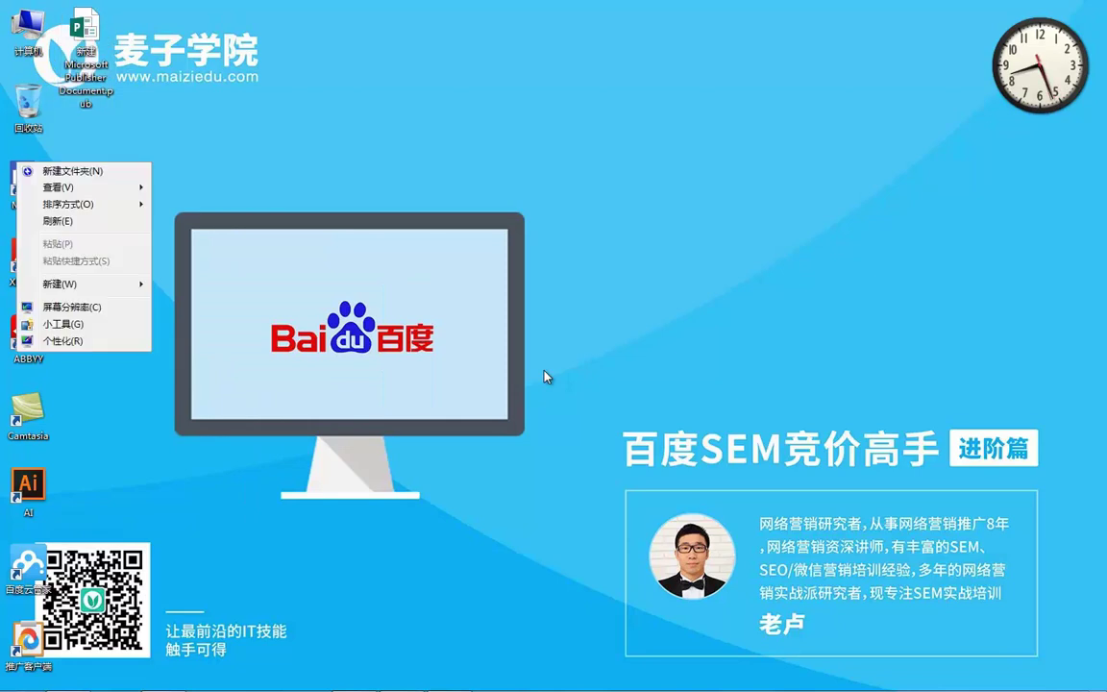
{"action": "key", "text": "w"}
{"action": "key", "text": "Down"}
{"action": "key", "text": "Down"}
{"action": "key", "text": "Down"}
{"action": "key", "text": "Down"}
{"action": "key", "text": "Down"}
{"action": "key", "text": "Down"}
{"action": "key", "text": "Down"}
{"action": "key", "text": "Down"}
{"action": "key", "text": "Down"}
{"action": "key", "text": "Down"}
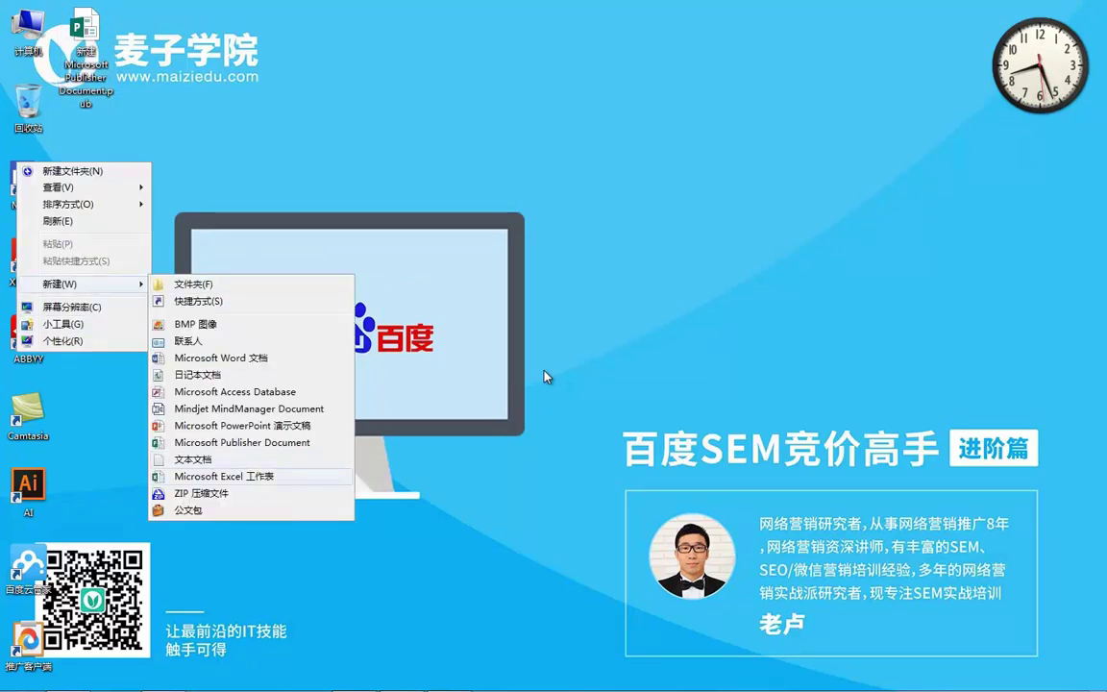
{"action": "key", "text": "Return"}
Step: Delete the new Publisher document from the desktop and open the new Excel workbook
{"action": "key", "text": "Up"}
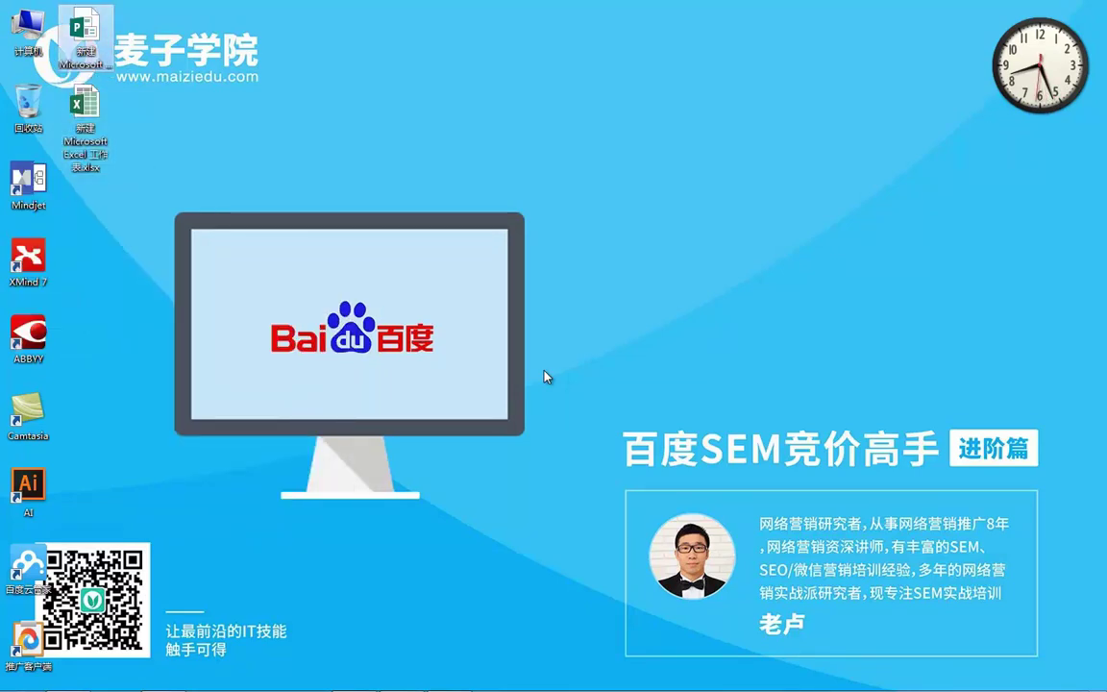
{"action": "key", "text": "Delete"}
{"action": "key", "text": "Return"}
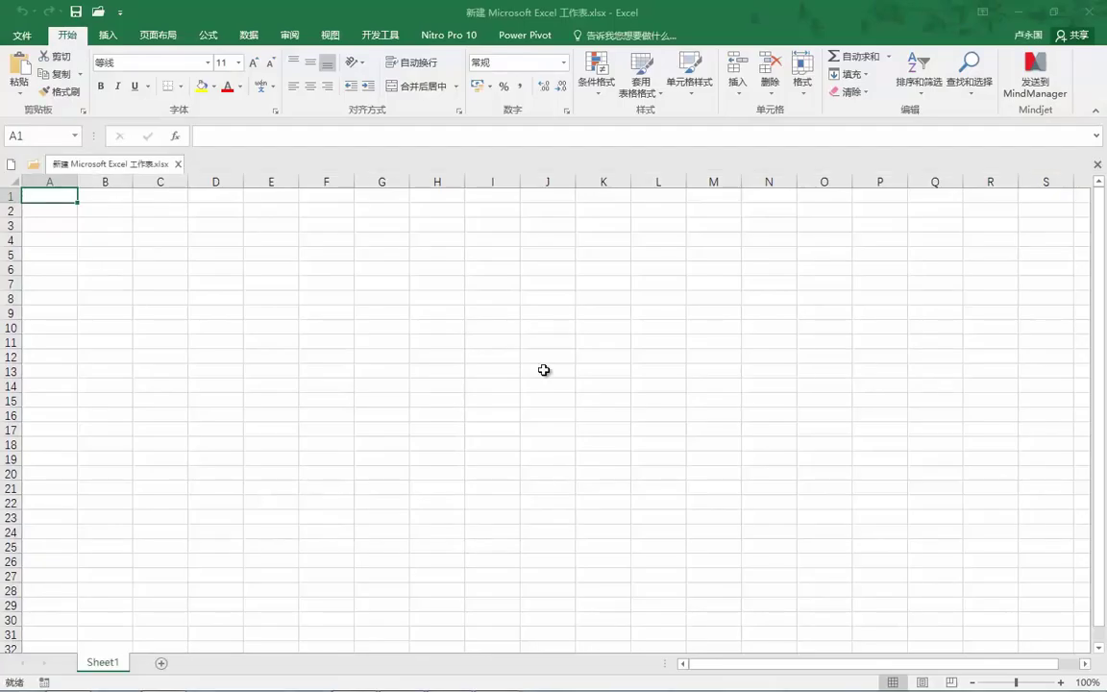
Step: Paste the copied keyword data at A1 and delete columns B to L, keeping only the keyword names
{"action": "key", "text": "ctrl+v"}
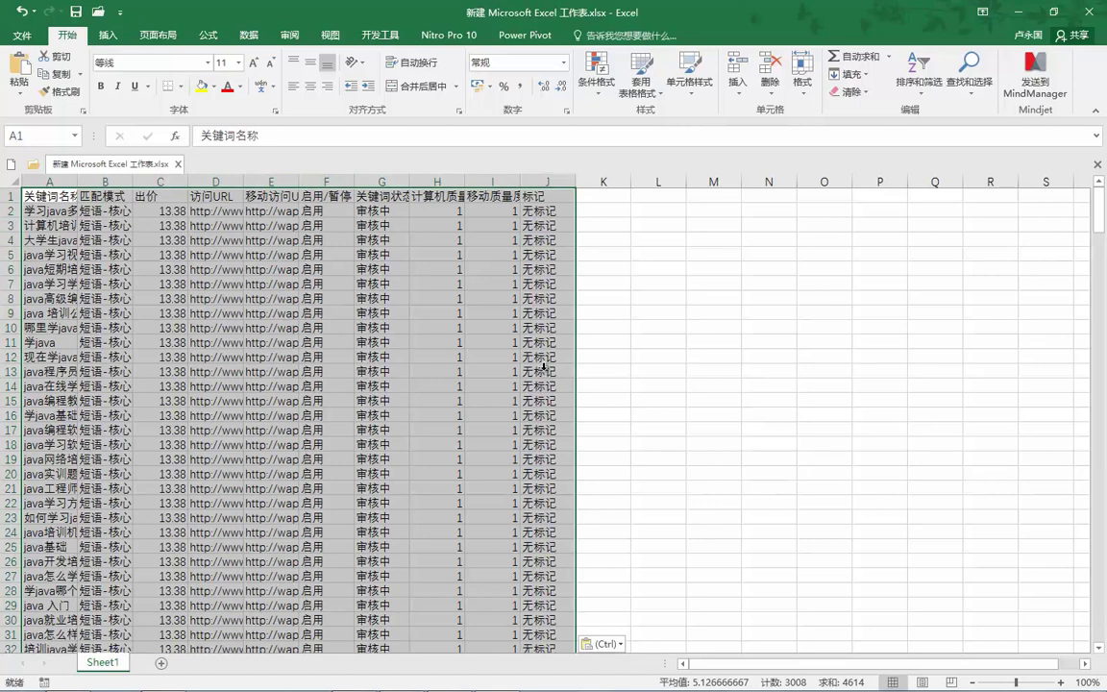
{"action": "left_click_drag", "start_coordinate": [105, 181], "coordinate": [658, 182]}
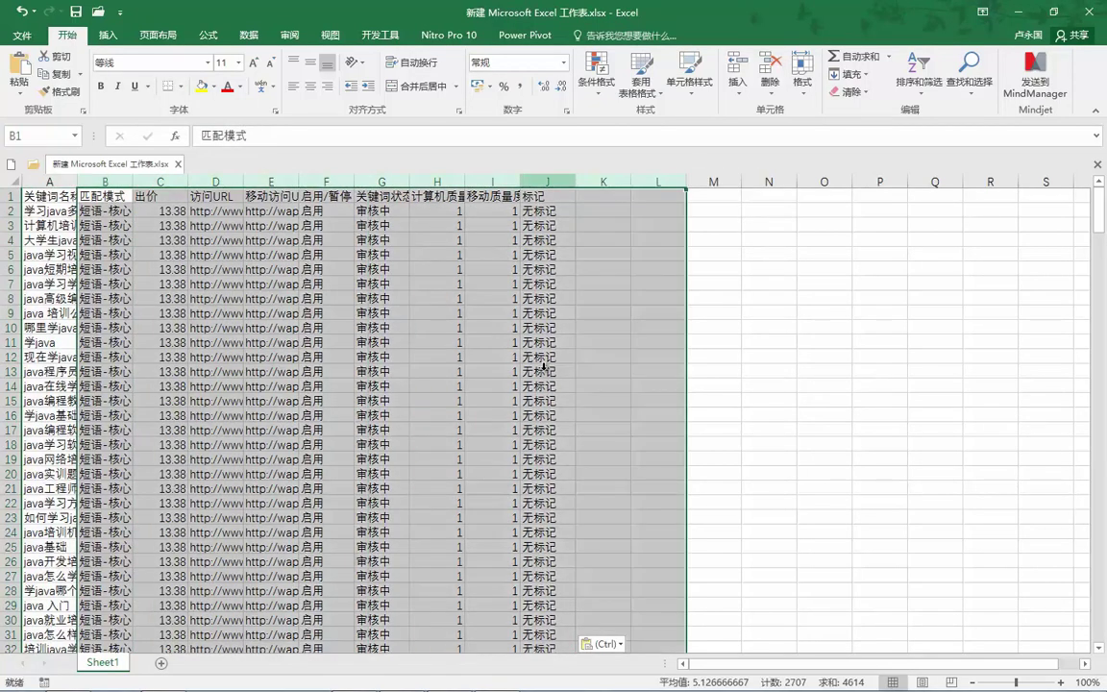
{"action": "right_click", "coordinate": [542, 180]}
{"action": "left_click", "coordinate": [577, 305]}
{"action": "left_click", "coordinate": [713, 268]}
Step: Delete the 关键词名称 header row and widen column A to fit the keywords
{"action": "left_click_drag", "start_coordinate": [77, 182], "coordinate": [82, 182]}
{"action": "right_click", "coordinate": [13, 196]}
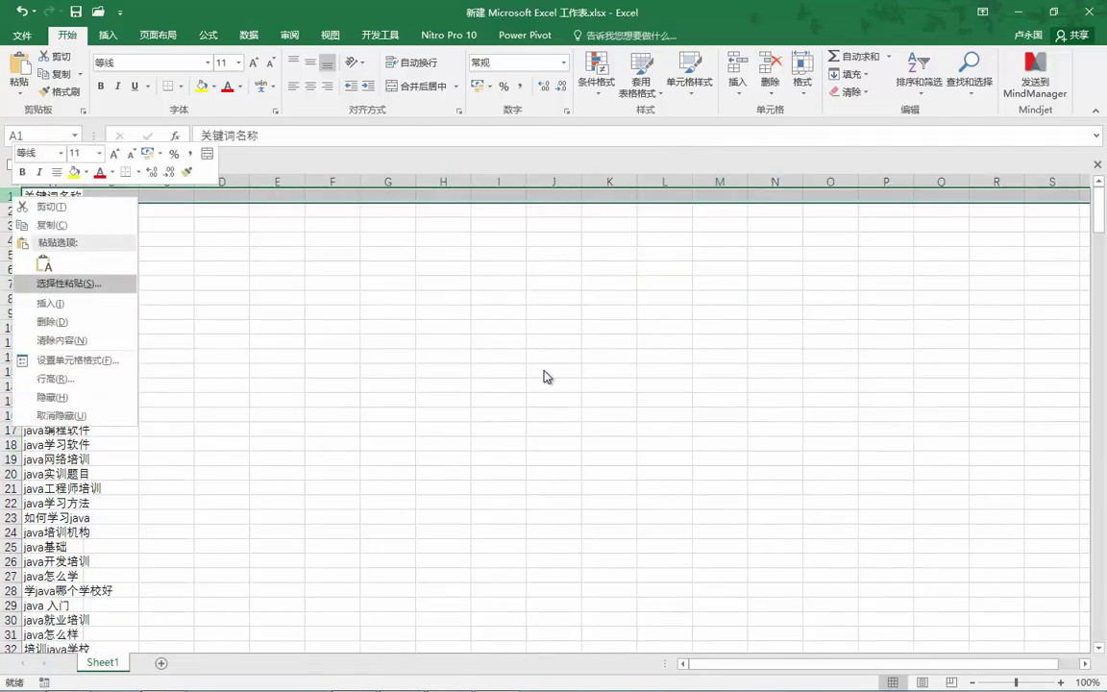
{"action": "left_click", "coordinate": [52, 321]}
{"action": "left_click_drag", "start_coordinate": [84, 182], "coordinate": [182, 181]}
Step: Sort the keywords in column A by value in descending order (降序), without a header row
{"action": "left_click", "coordinate": [101, 181]}
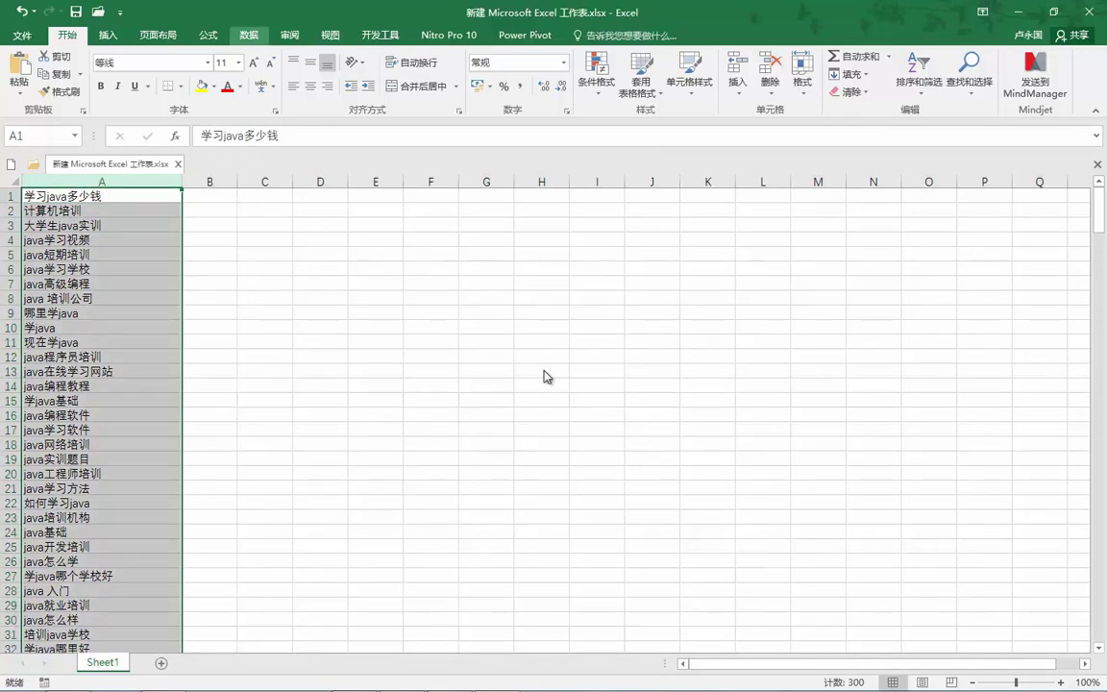
{"action": "left_click", "coordinate": [249, 35]}
{"action": "left_click", "coordinate": [514, 72]}
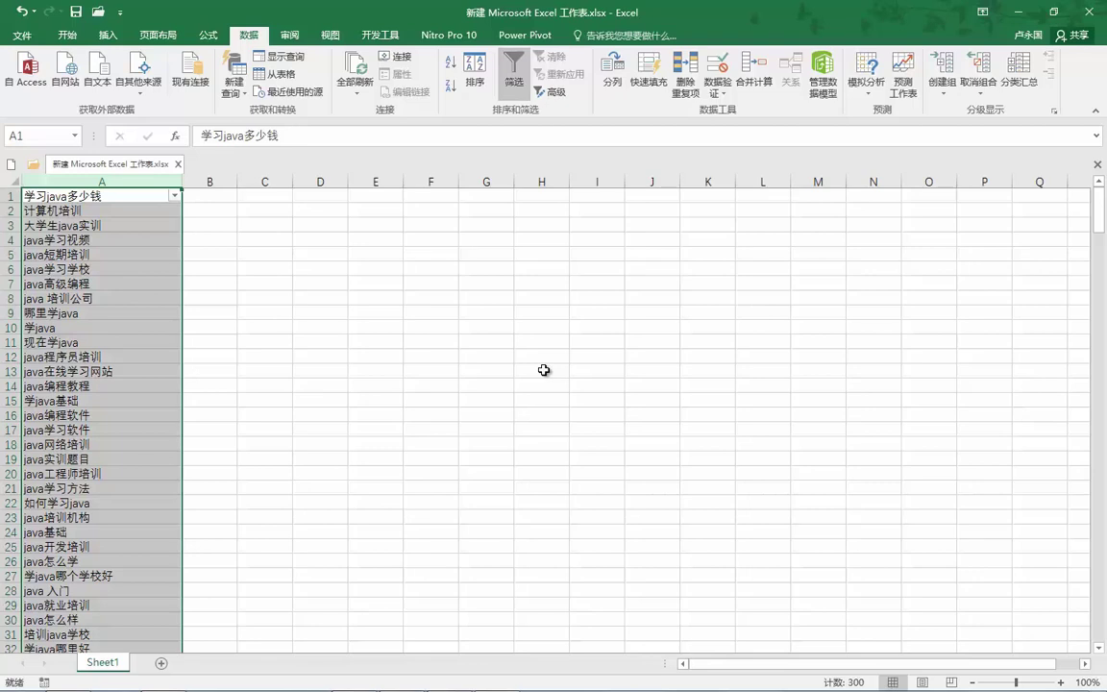
{"action": "left_click", "coordinate": [514, 73]}
{"action": "left_click", "coordinate": [474, 72]}
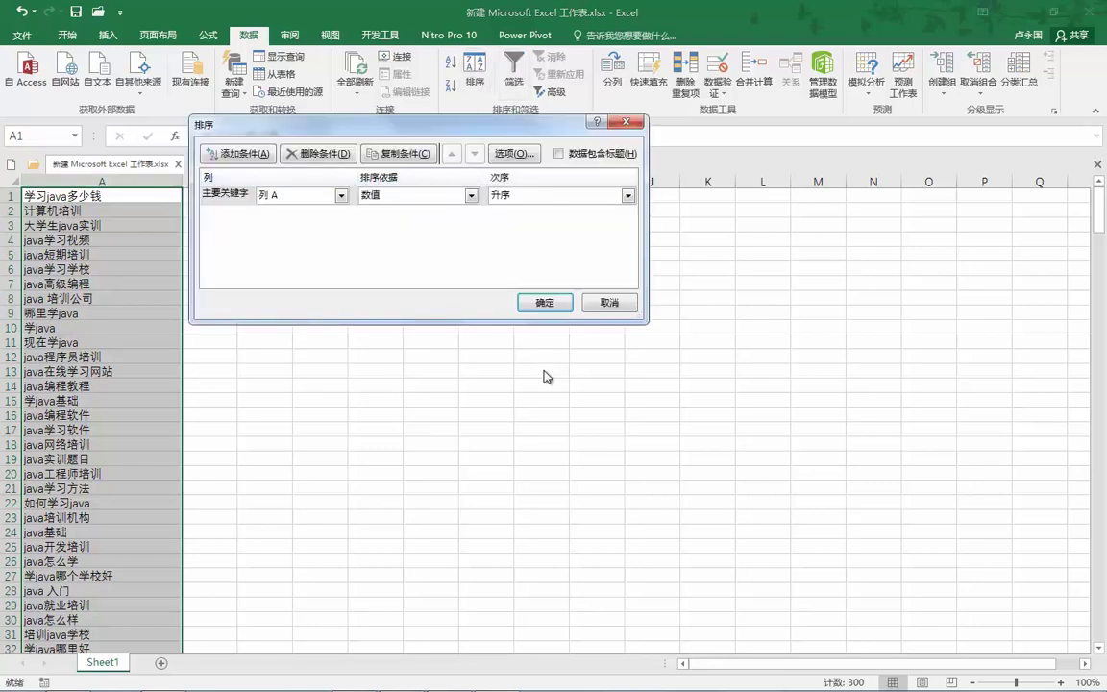
{"action": "left_click", "coordinate": [628, 195]}
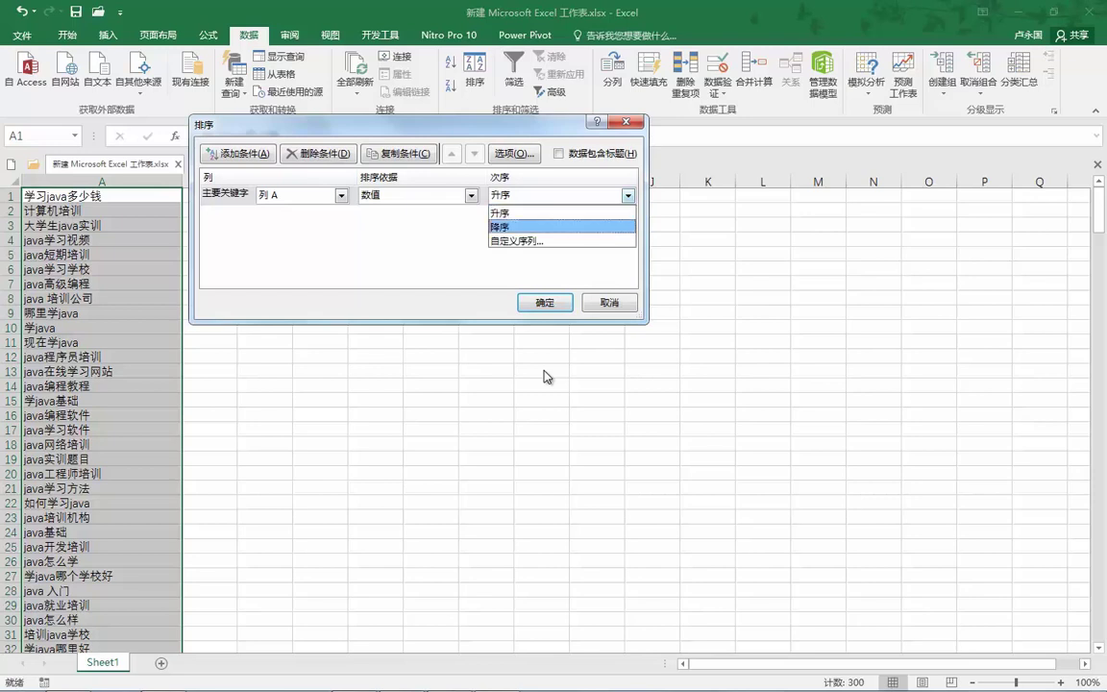
{"action": "left_click", "coordinate": [555, 226]}
{"action": "key", "text": "Return"}
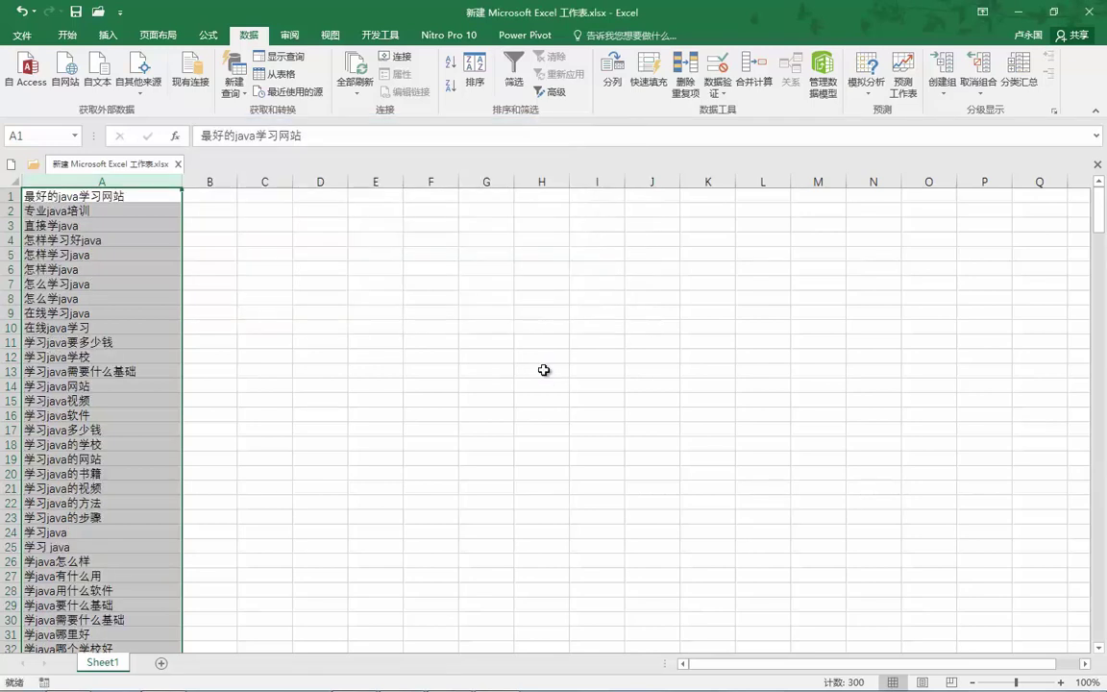
Step: Enter =LENB(A1) in B1 and fill the formula down column B for all keywords
{"action": "left_click", "coordinate": [430, 282]}
{"action": "left_click", "coordinate": [210, 195]}
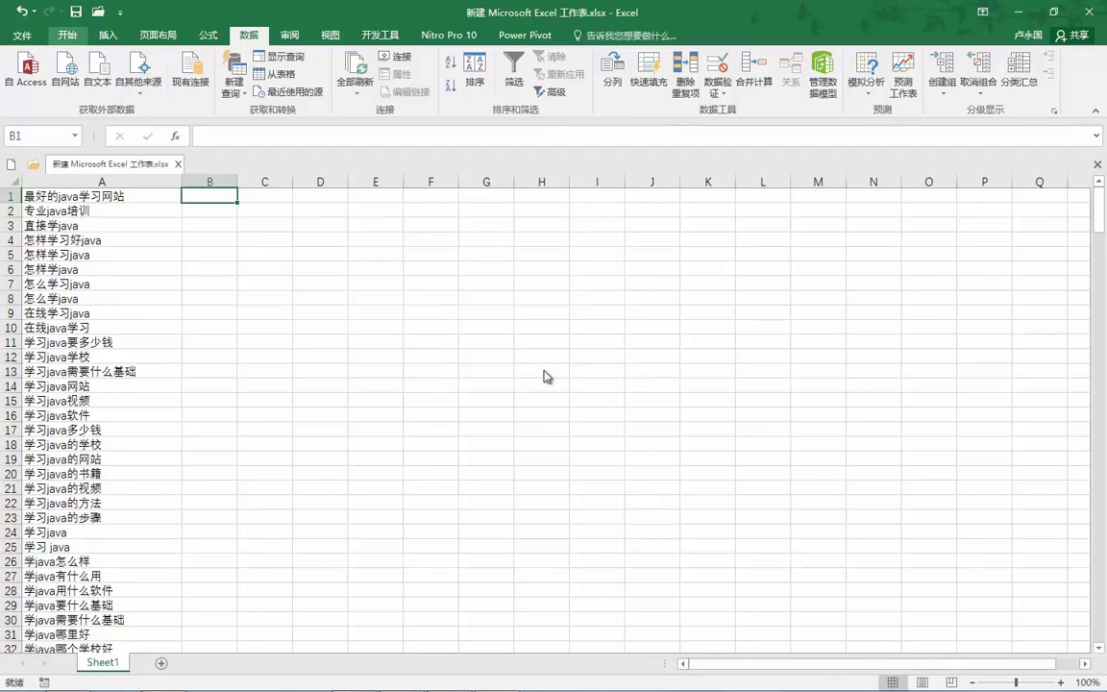
{"action": "left_click", "coordinate": [107, 34]}
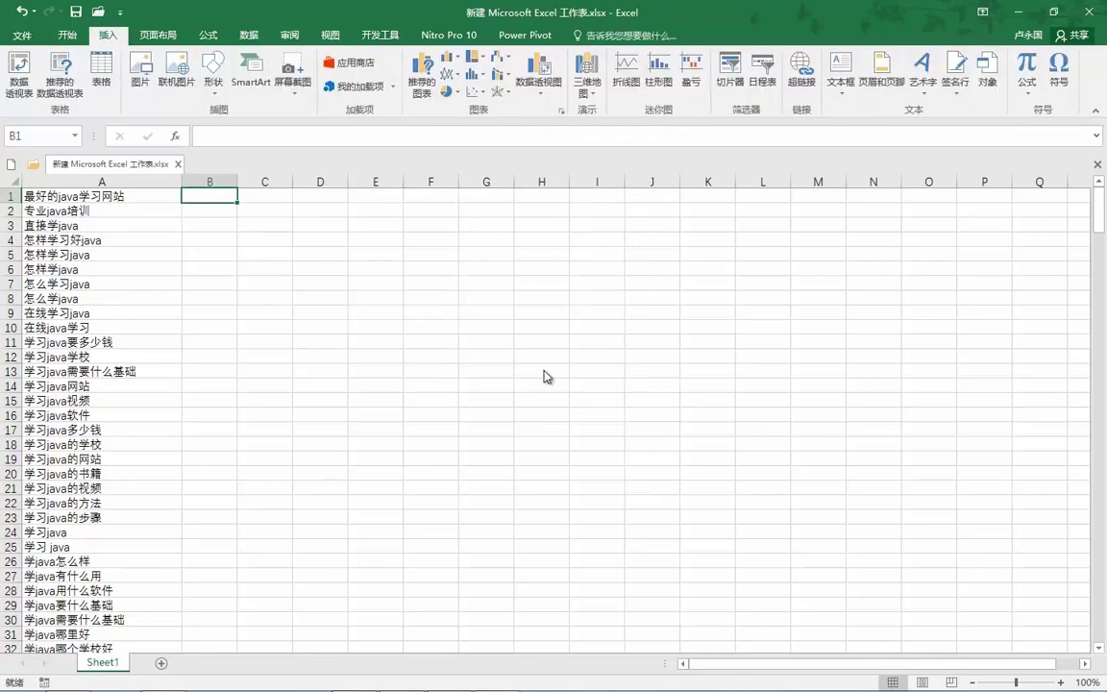
{"action": "key", "text": "F2"}
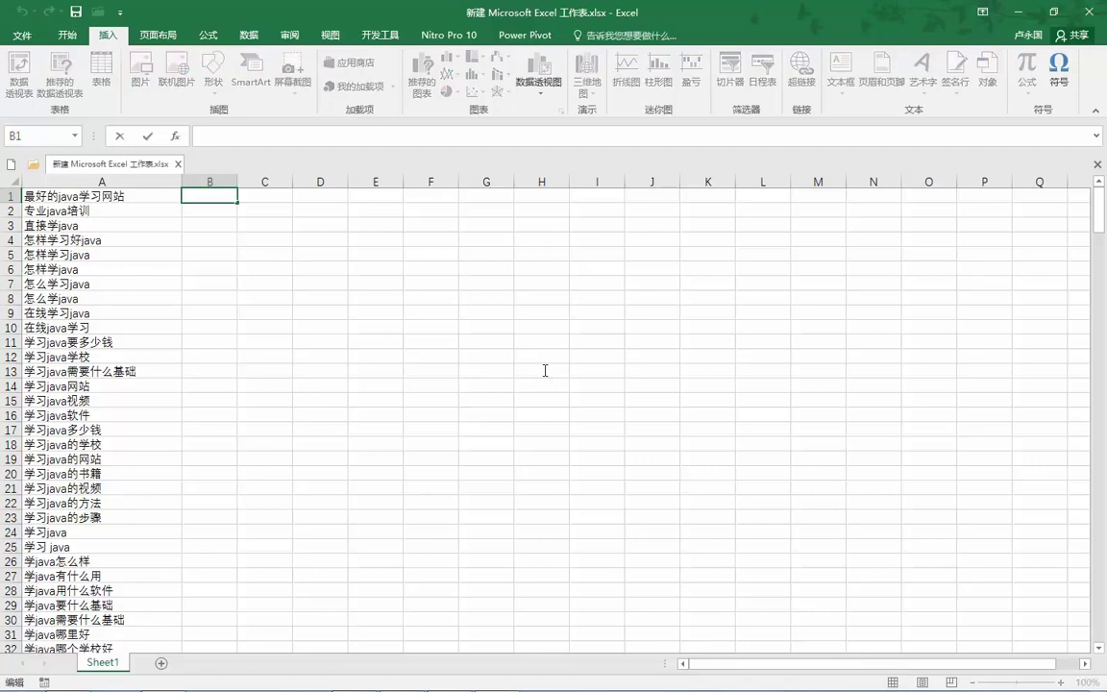
{"action": "type", "text": "=lenb"}
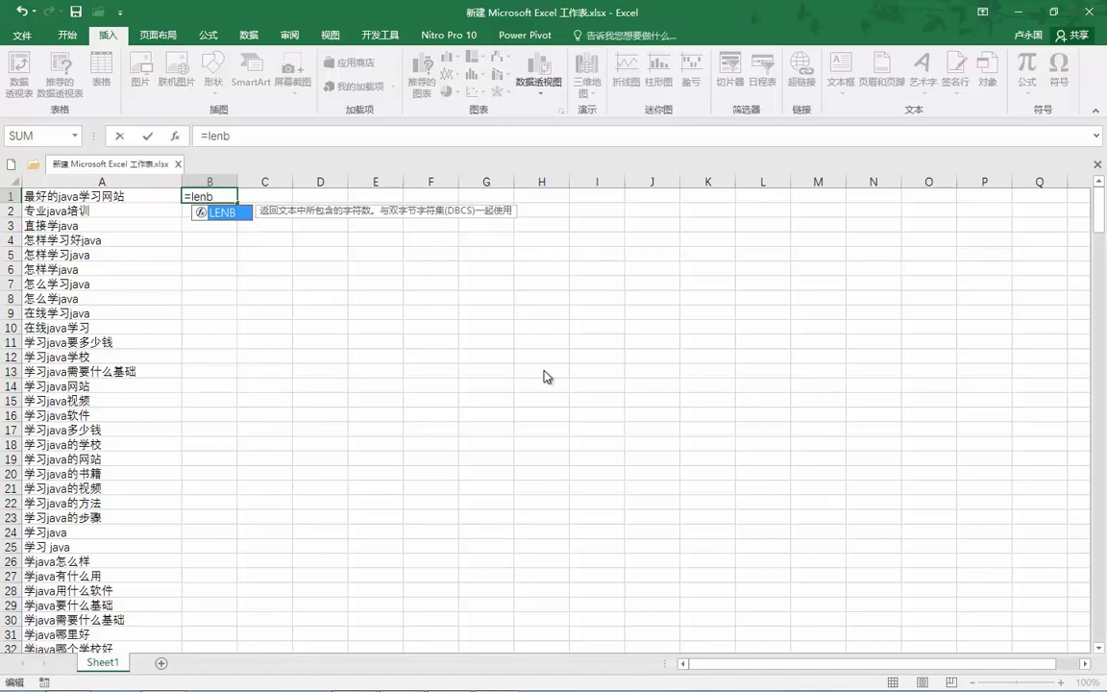
{"action": "key", "text": "Tab"}
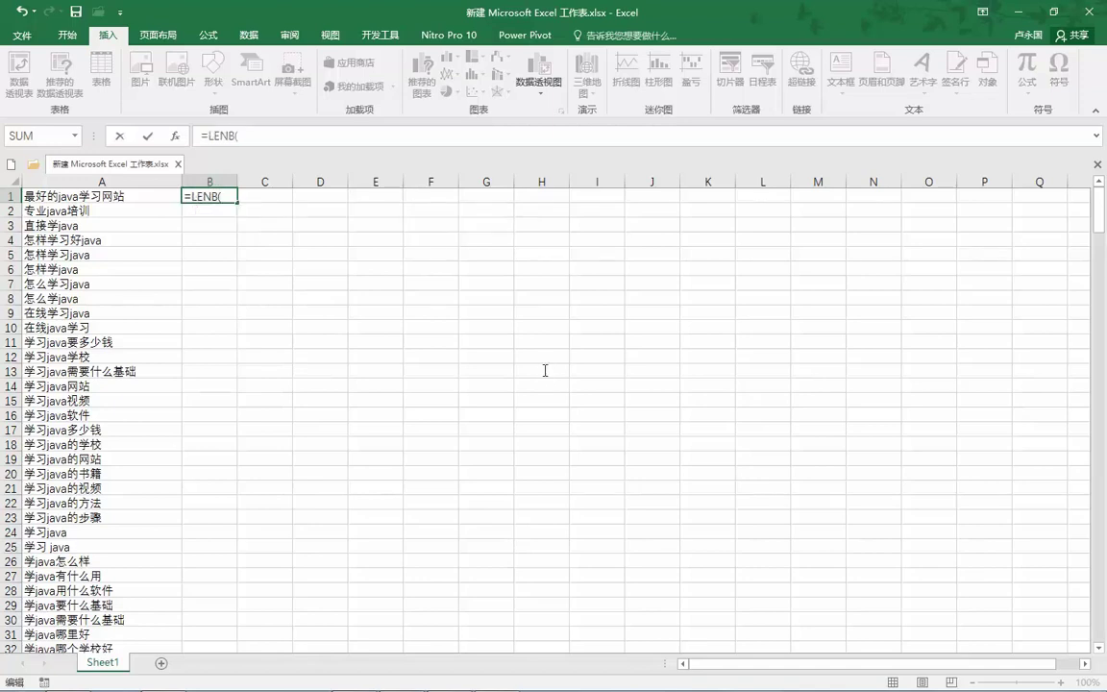
{"action": "type", "text": ")"}
{"action": "key", "text": "Left"}
{"action": "left_click", "coordinate": [101, 196]}
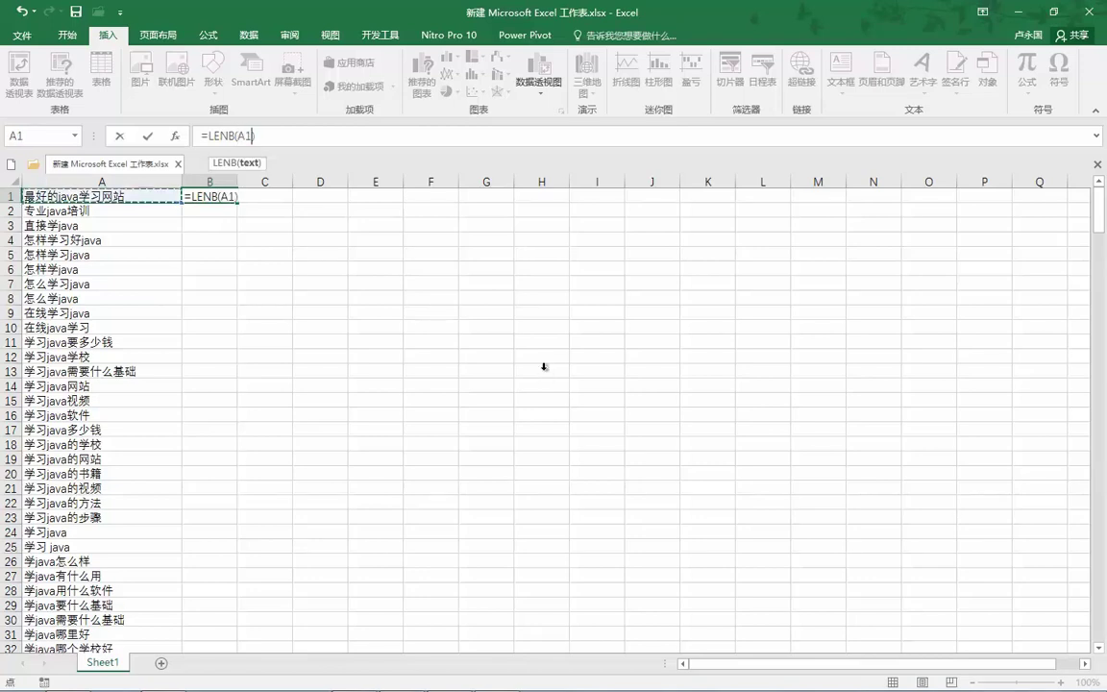
{"action": "key", "text": "Return"}
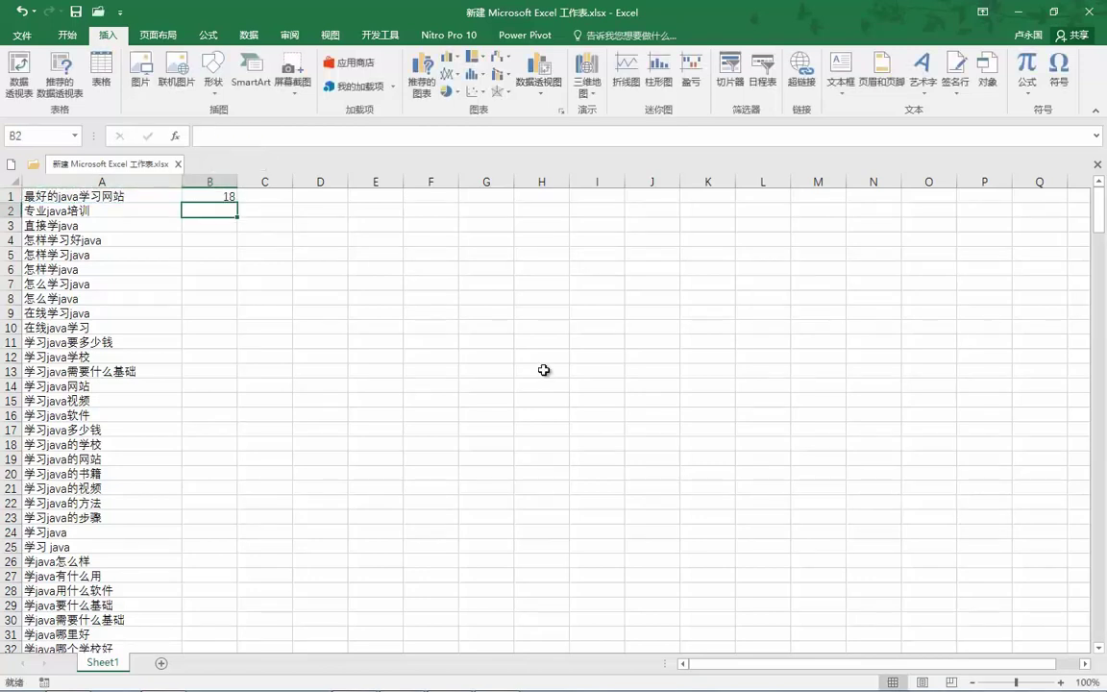
{"action": "key", "text": "Up"}
{"action": "double_click", "coordinate": [238, 203]}
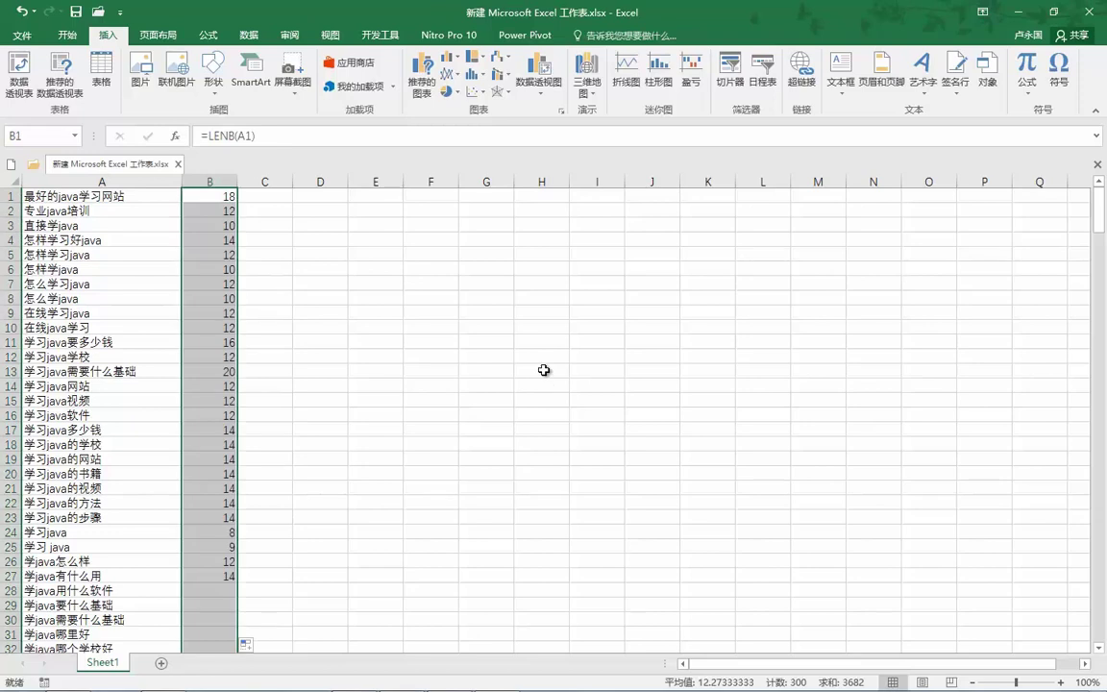
Step: Examine the sorted keywords in A1:A26 against their byte lengths, ending at A1
{"action": "key", "text": "Left"}
{"action": "key", "text": "shift+Down"}
{"action": "key", "text": "shift+Down"}
{"action": "key", "text": "shift+Down"}
{"action": "key", "text": "shift+Down"}
{"action": "key", "text": "shift+Down"}
{"action": "key", "text": "shift+Down"}
{"action": "key", "text": "shift+Down"}
{"action": "key", "text": "shift+Down"}
{"action": "key", "text": "shift+Down"}
{"action": "key", "text": "shift+Down"}
{"action": "key", "text": "shift+Down"}
{"action": "key", "text": "shift+Down"}
{"action": "key", "text": "shift+Down"}
{"action": "key", "text": "shift+Down"}
{"action": "key", "text": "shift+Down"}
{"action": "key", "text": "shift+Down"}
{"action": "key", "text": "shift+Down"}
{"action": "key", "text": "shift+Down"}
{"action": "key", "text": "shift+Down"}
{"action": "key", "text": "shift+Down"}
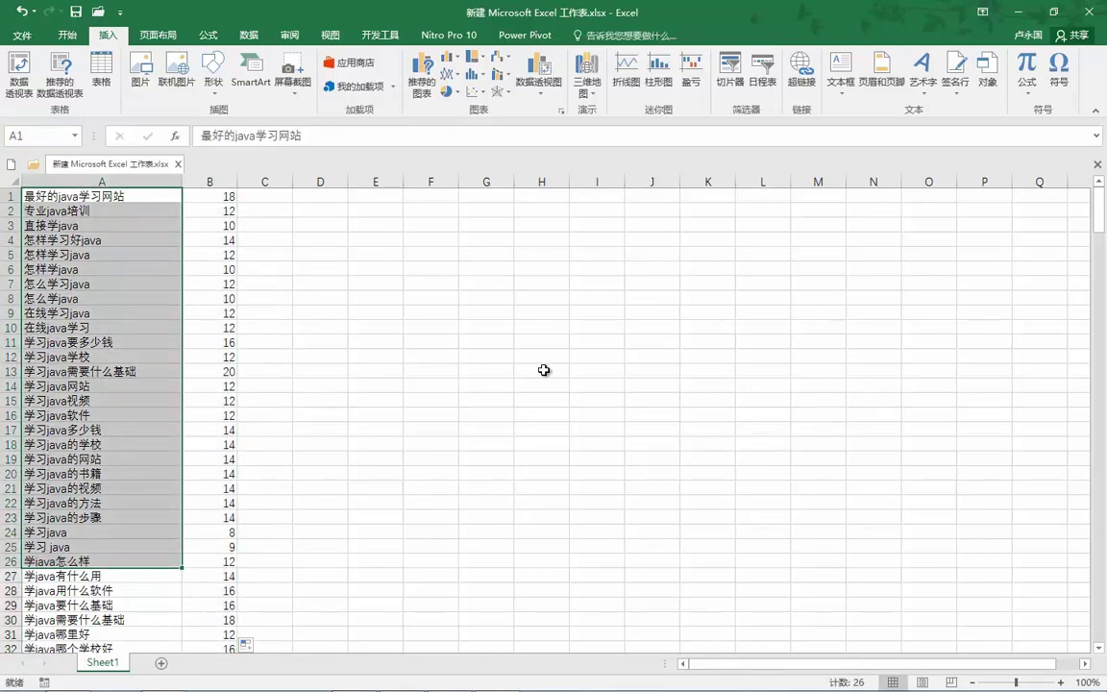
{"action": "key", "text": "Up"}
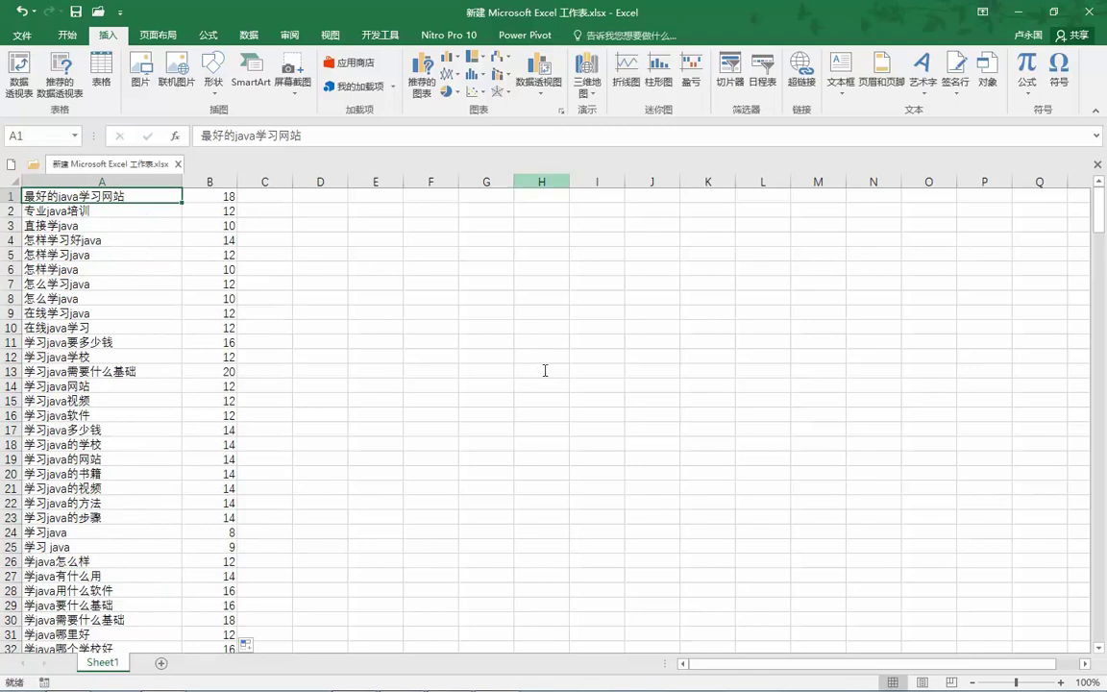
Step: Close the Excel workbook without saving the changes and return to the mind map
{"action": "key", "text": "alt+F4"}
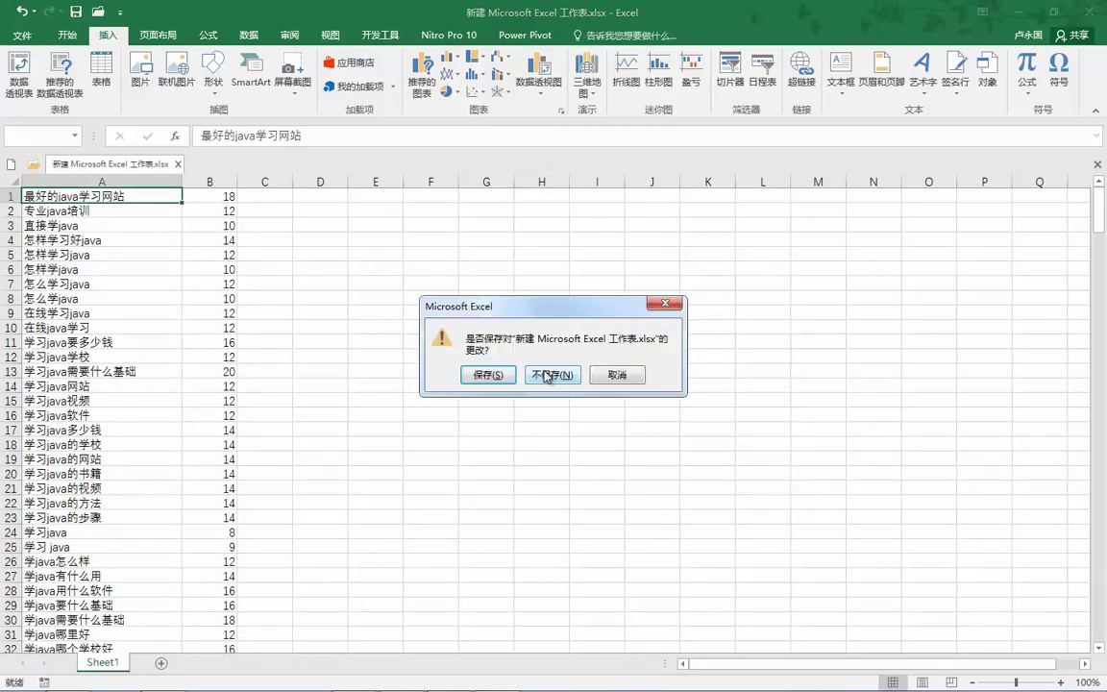
{"action": "left_click", "coordinate": [545, 375]}
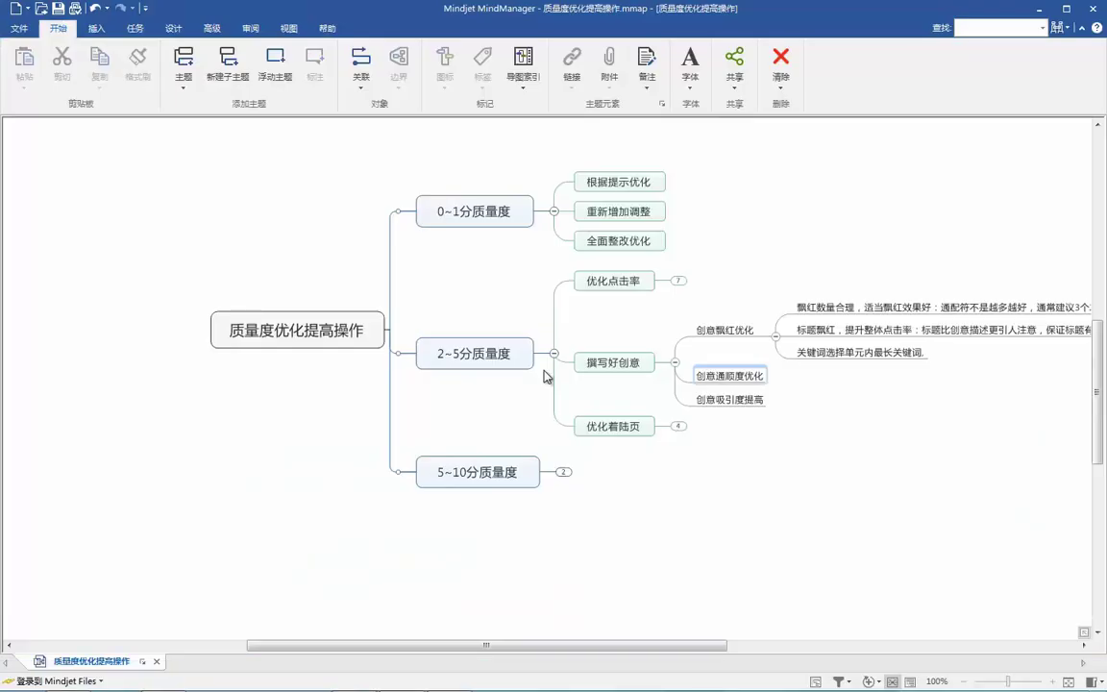
Step: Move through the 撰写好创意 subtopics from 创意通顺度优化 to 创意吸引度提高
{"action": "key", "text": "Up"}
{"action": "key", "text": "Down"}
{"action": "key", "text": "Escape"}
{"action": "key", "text": "Down"}
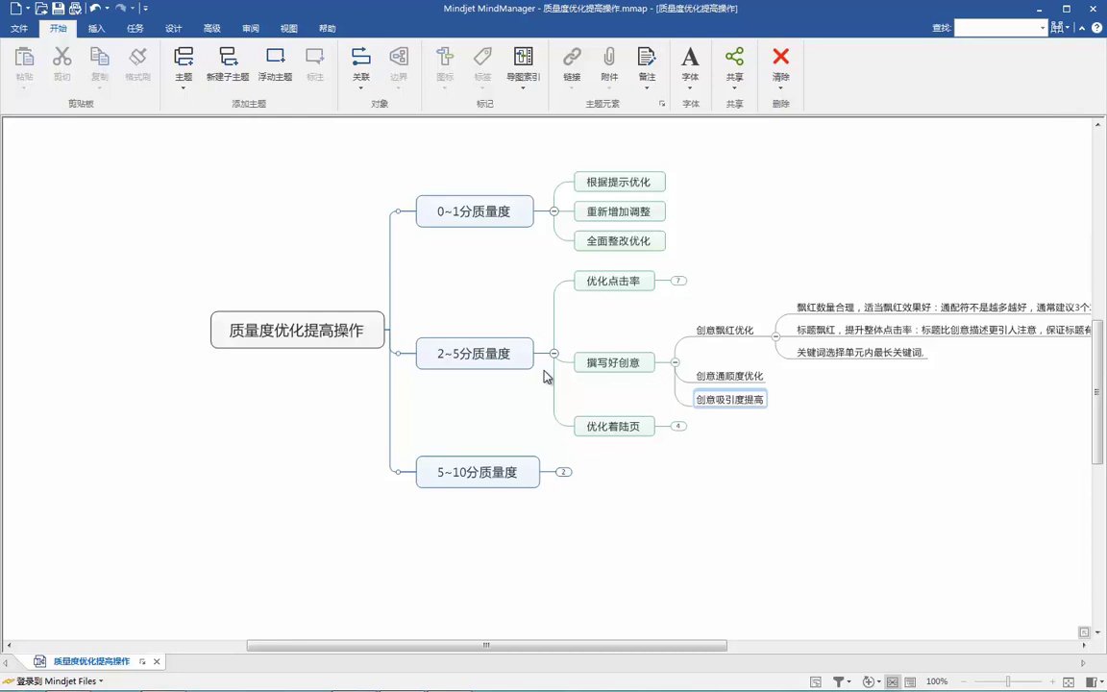
Step: Expand the 优化着陆页 branch and go through its subtopics from 空间服务器稳定 to 创意与页面相关
{"action": "key", "text": "Down"}
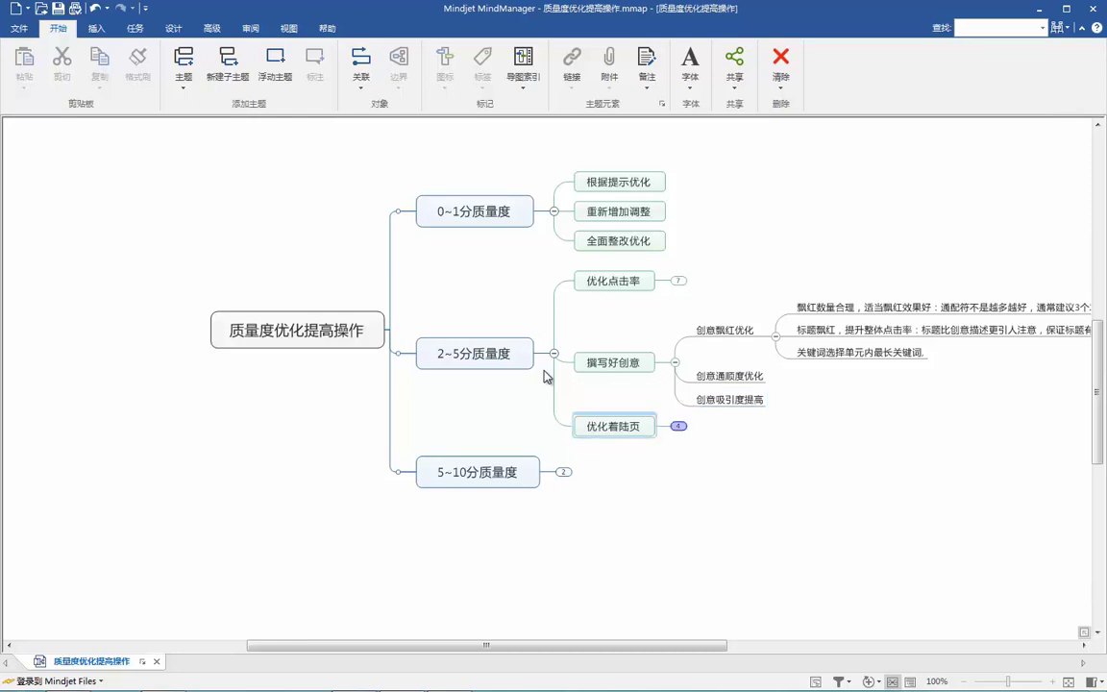
{"action": "key", "text": "ctrl+d"}
{"action": "key", "text": "Right"}
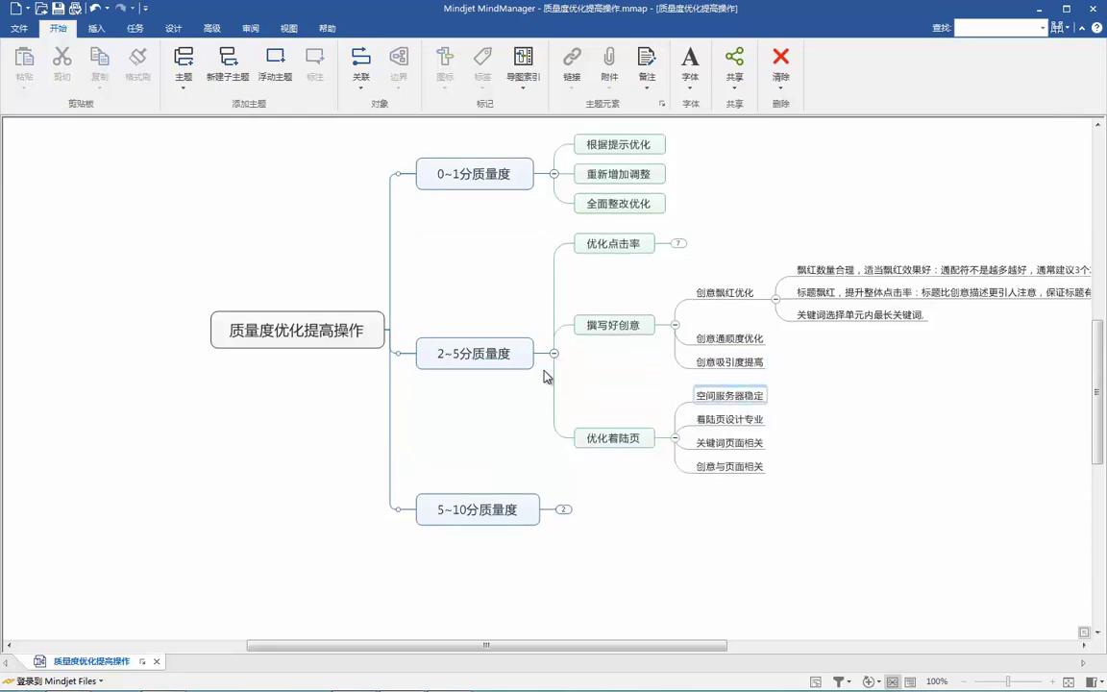
{"action": "key", "text": "Down"}
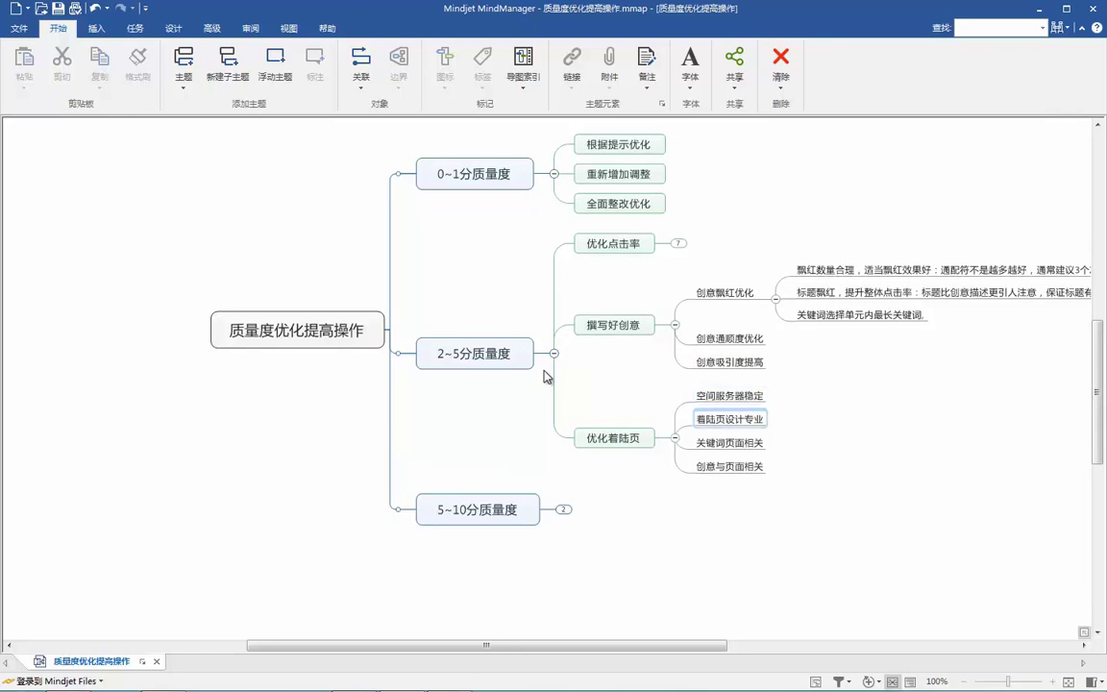
{"action": "key", "text": "Down"}
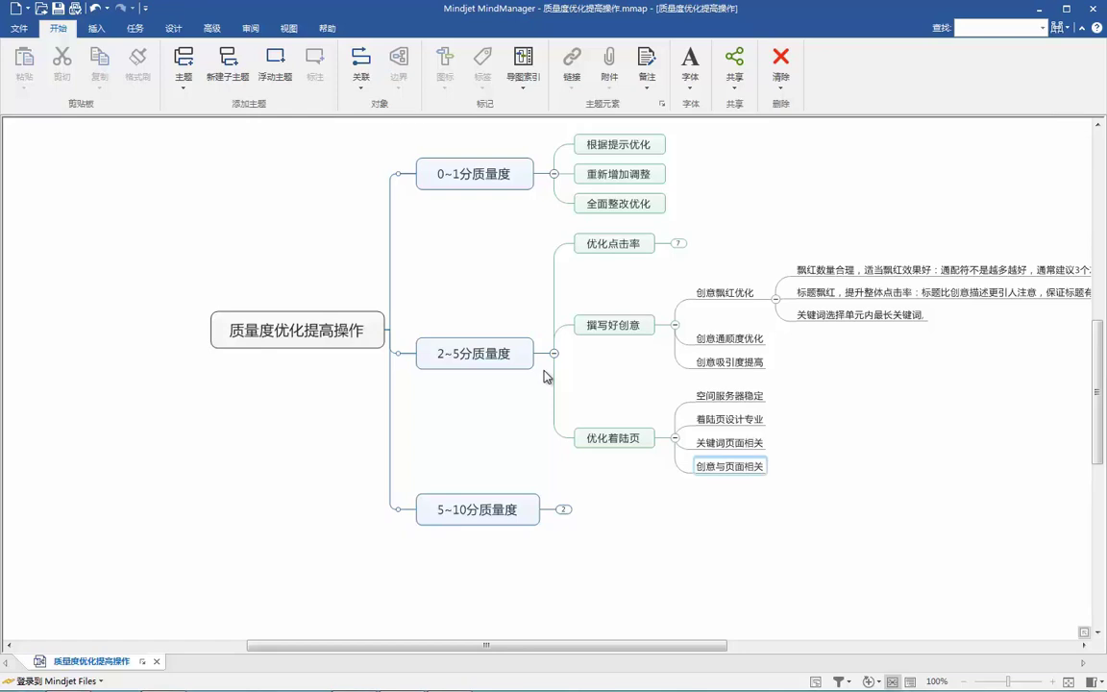
Step: Collapse the 优化着陆页 and 撰写好创意 branches under 2~5分质量度
{"action": "key", "text": "Left"}
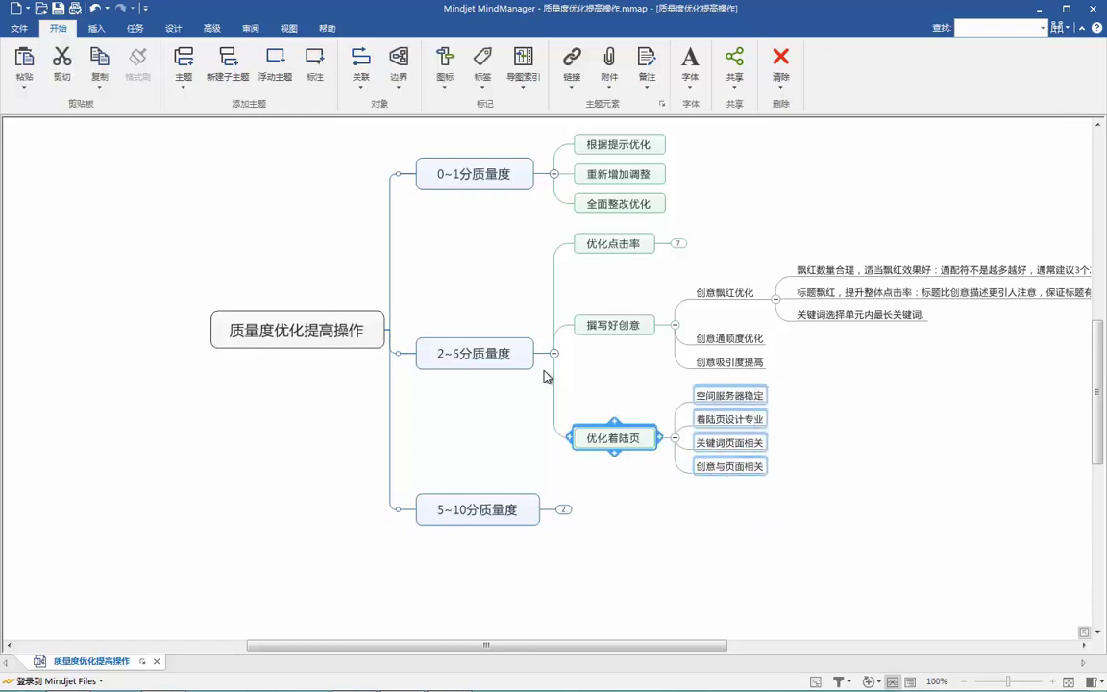
{"action": "key", "text": "Escape"}
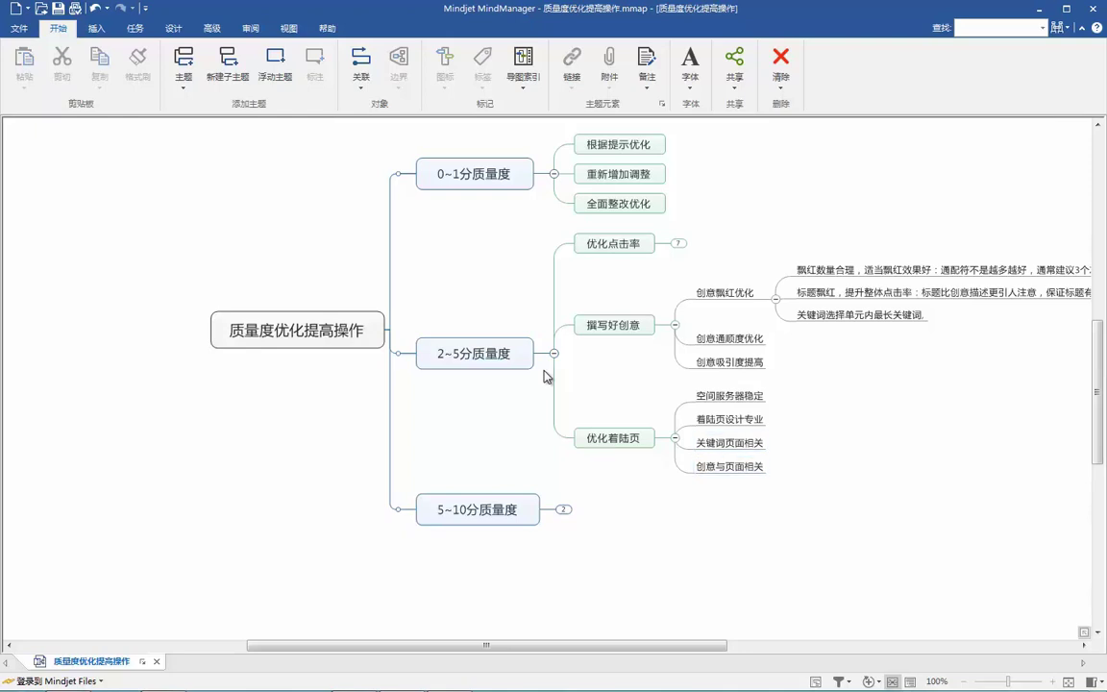
{"action": "left_click", "coordinate": [674, 437]}
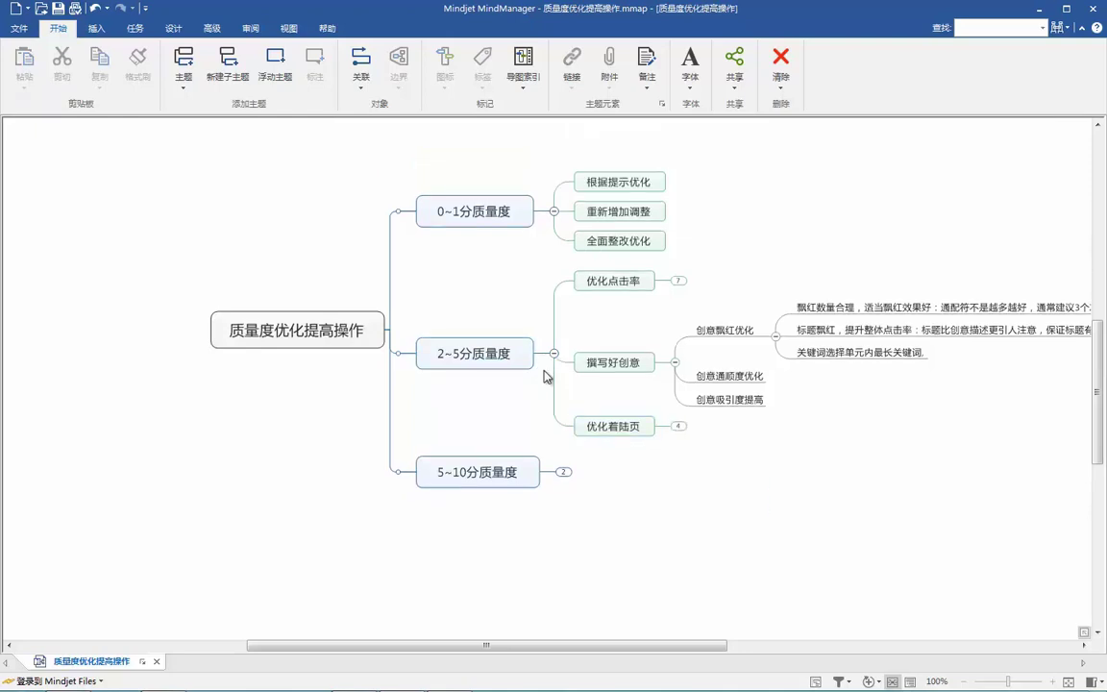
{"action": "key", "text": "Up"}
{"action": "key", "text": "minus"}
Step: Expand the 5~10分质量度 branch of the mind map to show its subtopics
{"action": "key", "text": "Left"}
{"action": "key", "text": "Down"}
{"action": "key", "text": "plus"}
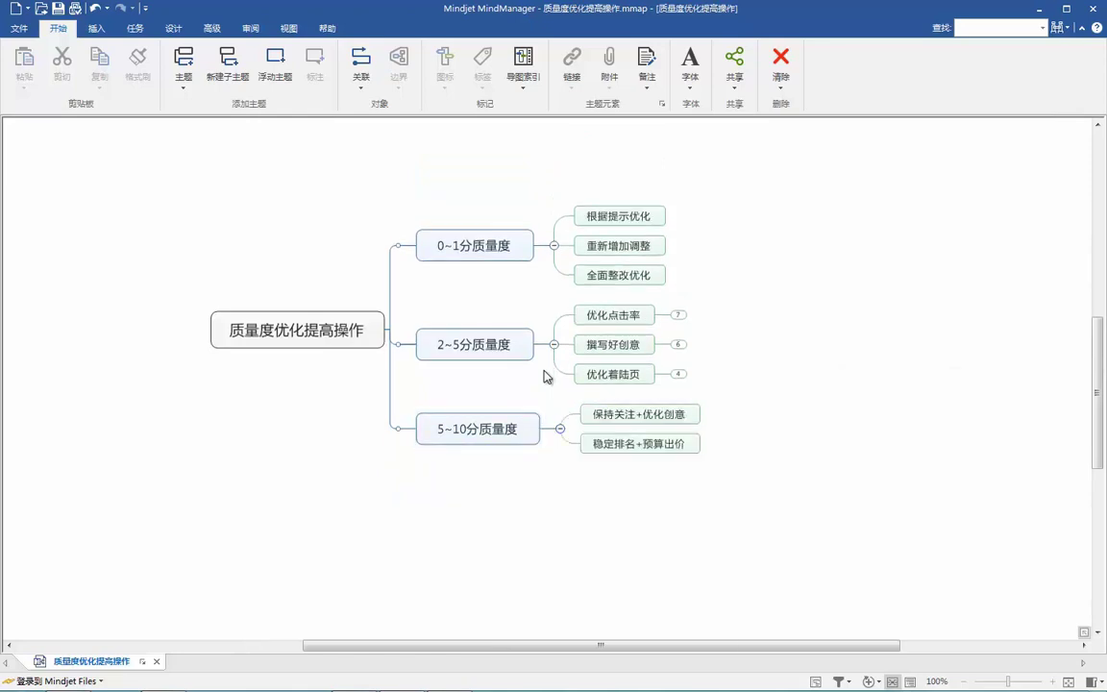
Step: Activate the on-screen pen for annotating the mind map
{"action": "key", "text": "ctrl+shift+d"}
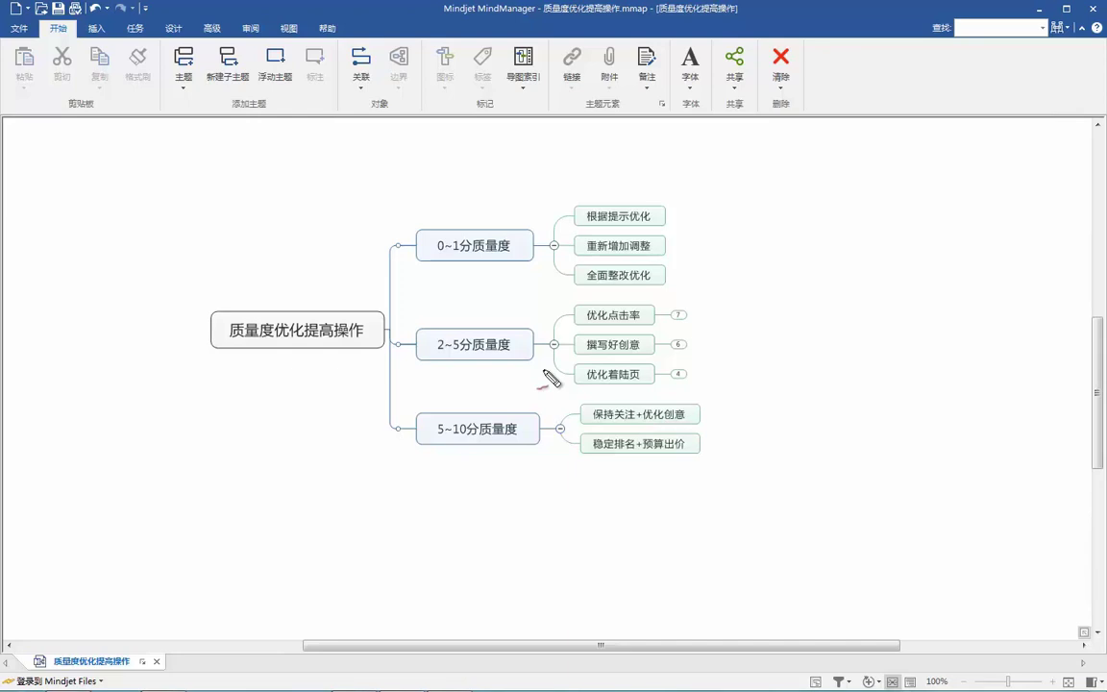